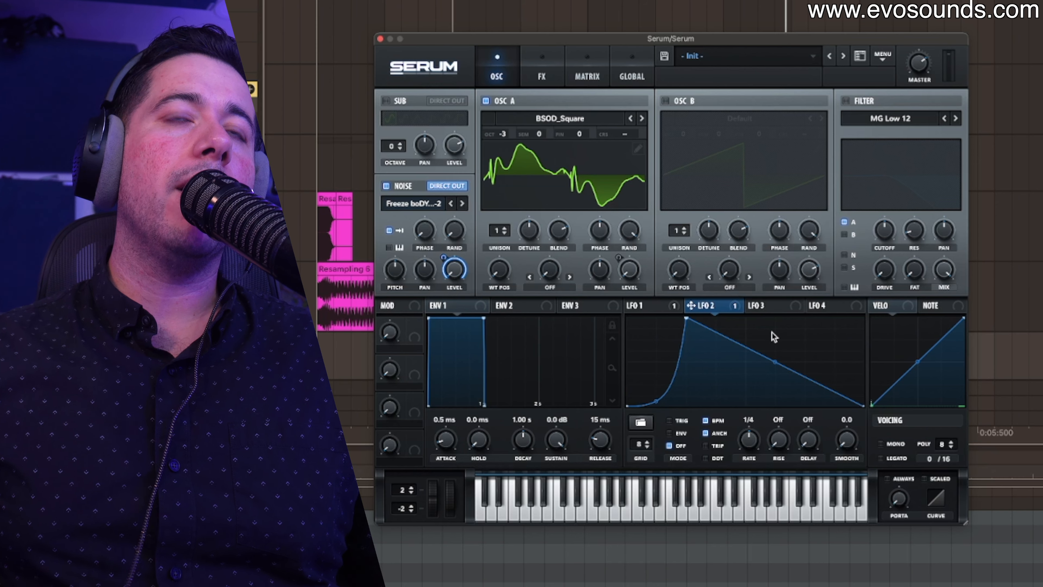
Step: Reshape LFO 1 for oscillator A's level with its peak at about a quarter of the cycle, a steep curved rise and rounded fall
drag(637, 275, 634, 272)
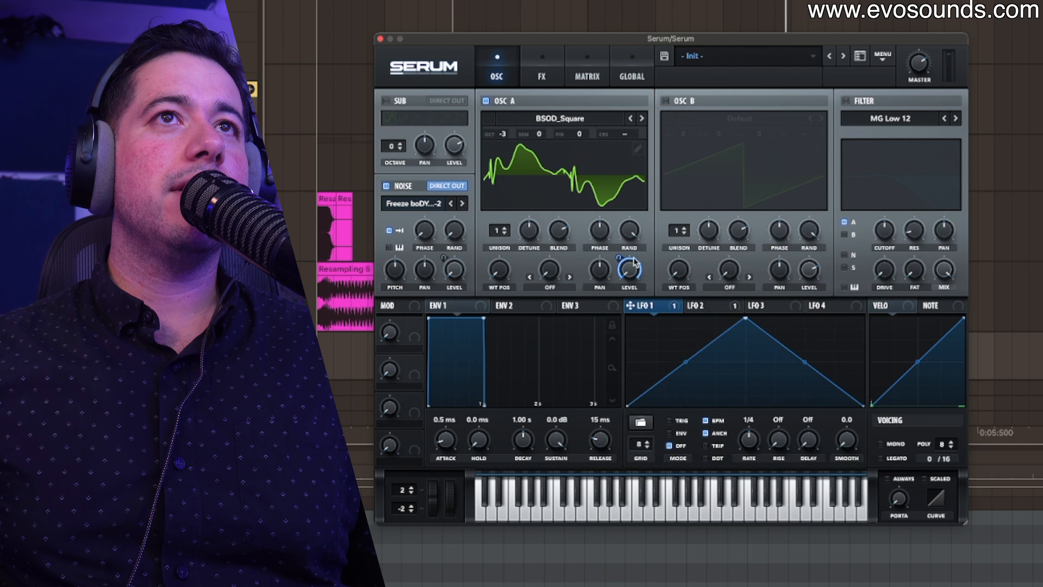
drag(744, 319, 670, 387)
drag(778, 362, 778, 327)
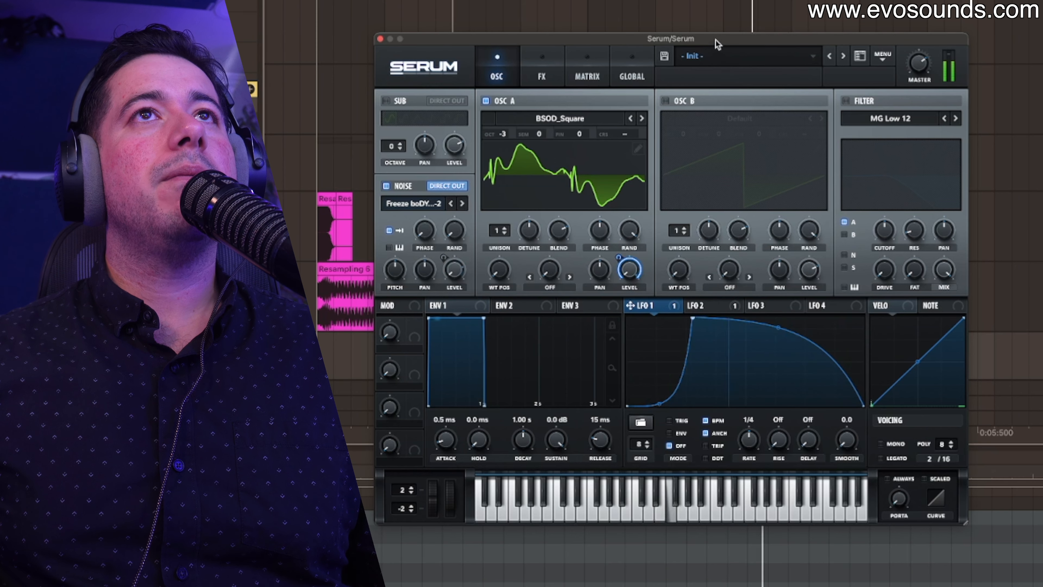
Step: Reshape LFO 2 for the noise level into a full plateau dropping steeply to zero at about a quarter of the cycle
drag(715, 42, 701, 204)
click(683, 469)
double_click(648, 509)
drag(649, 509, 672, 579)
key(space)
key(space)
mouse_move(673, 569)
mouse_down()
mouse_move(703, 569)
mouse_move(673, 569)
mouse_up()
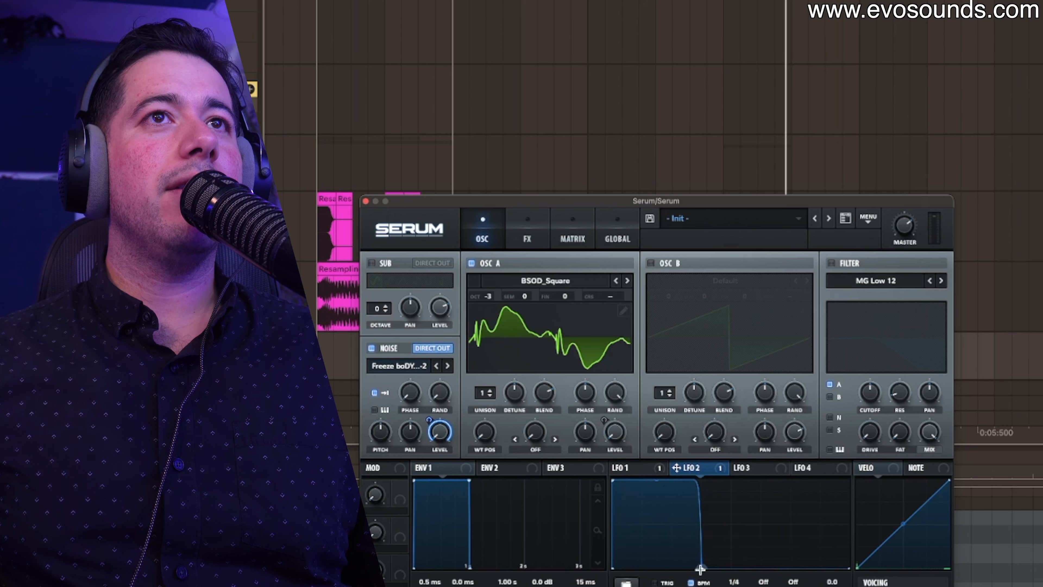
key(space)
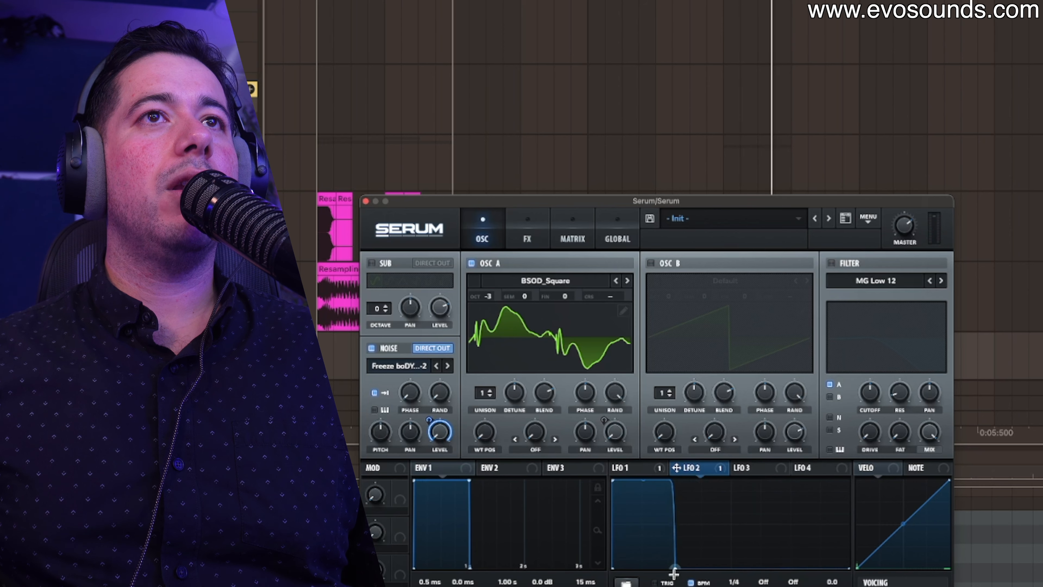
drag(595, 201, 612, 32)
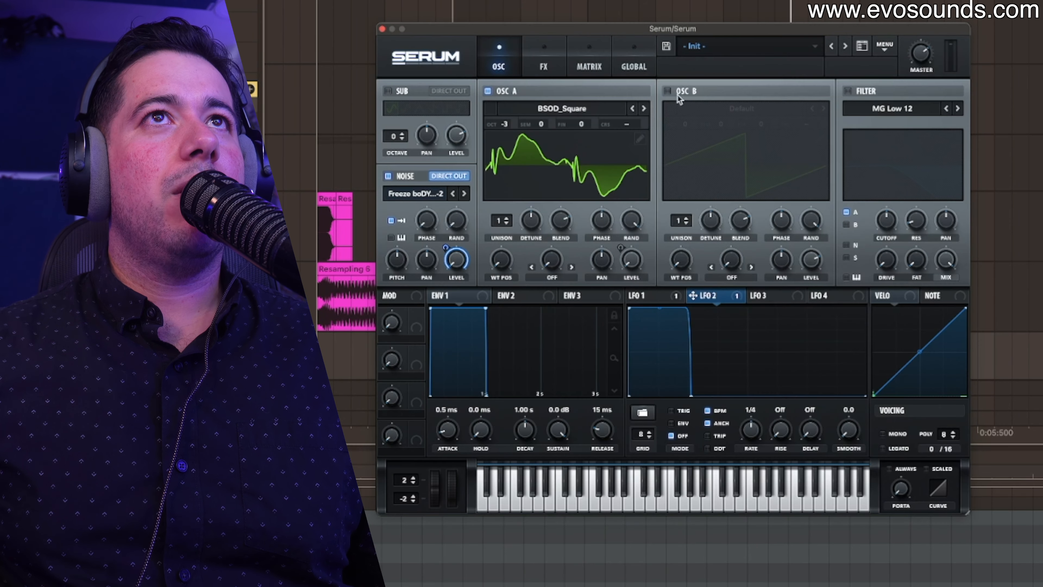
click(667, 91)
click(681, 95)
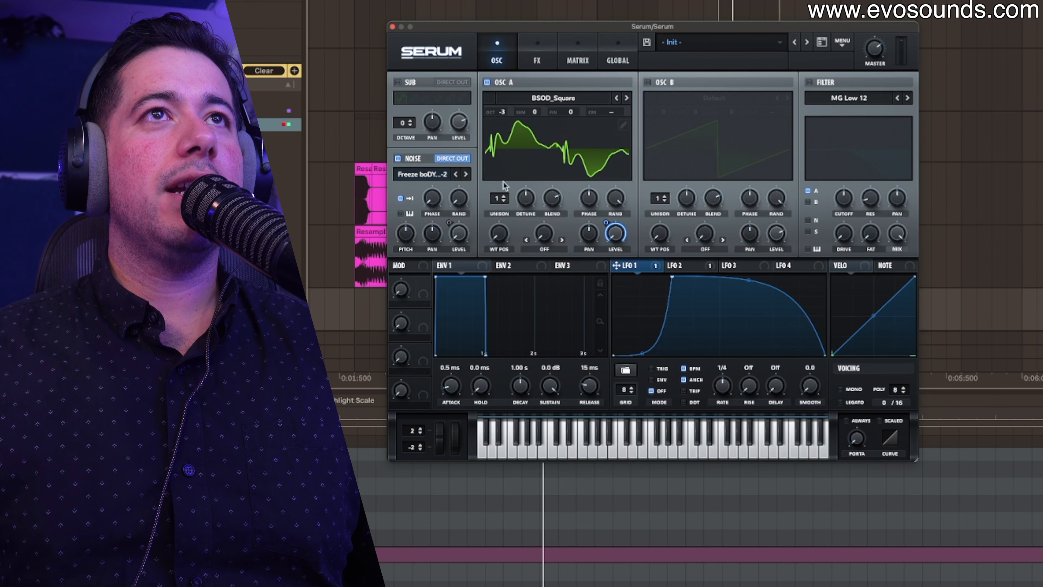
Step: Adjust oscillator A's phase, raise its wavetable position to maximum and modulate that position with LFO 3
drag(589, 218, 576, 230)
drag(492, 240, 495, 206)
click(744, 267)
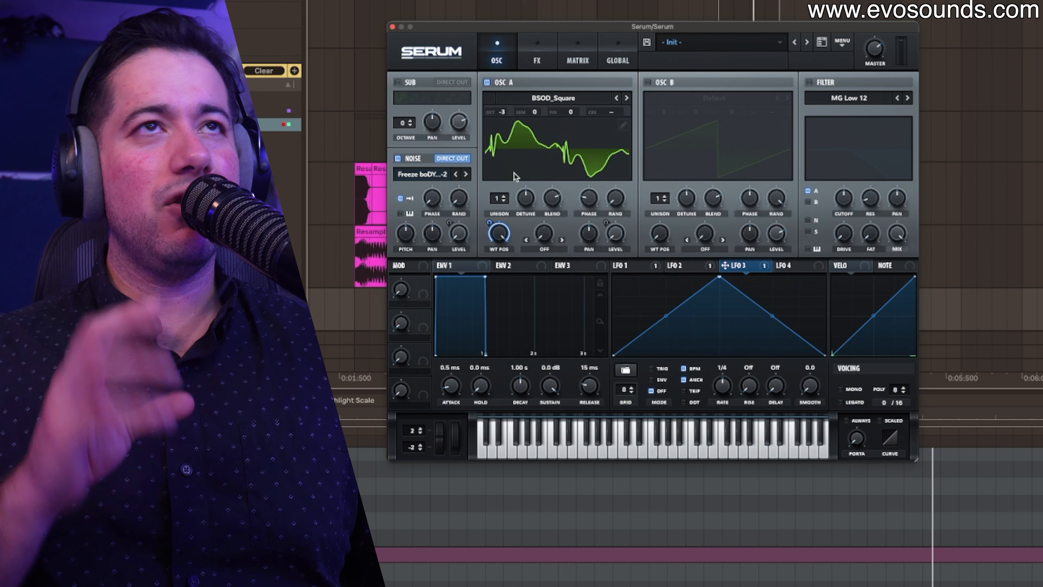
Step: Set envelope 3 to 0% sustain and 349 ms decay, and assign it to oscillator A's coarse pitch
click(584, 268)
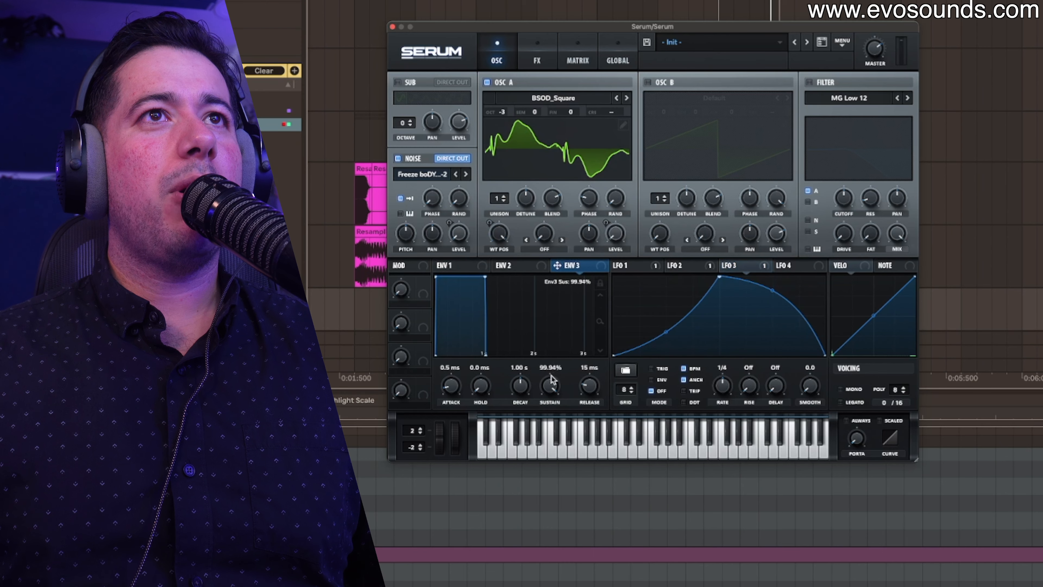
drag(551, 380, 551, 415)
drag(519, 384, 518, 393)
drag(577, 272, 628, 111)
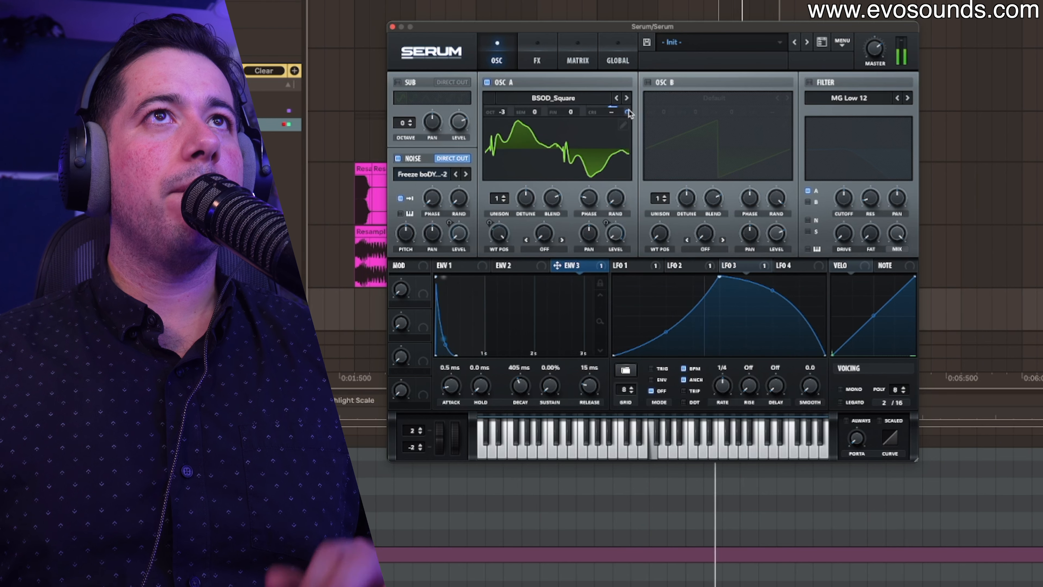
drag(519, 383, 521, 386)
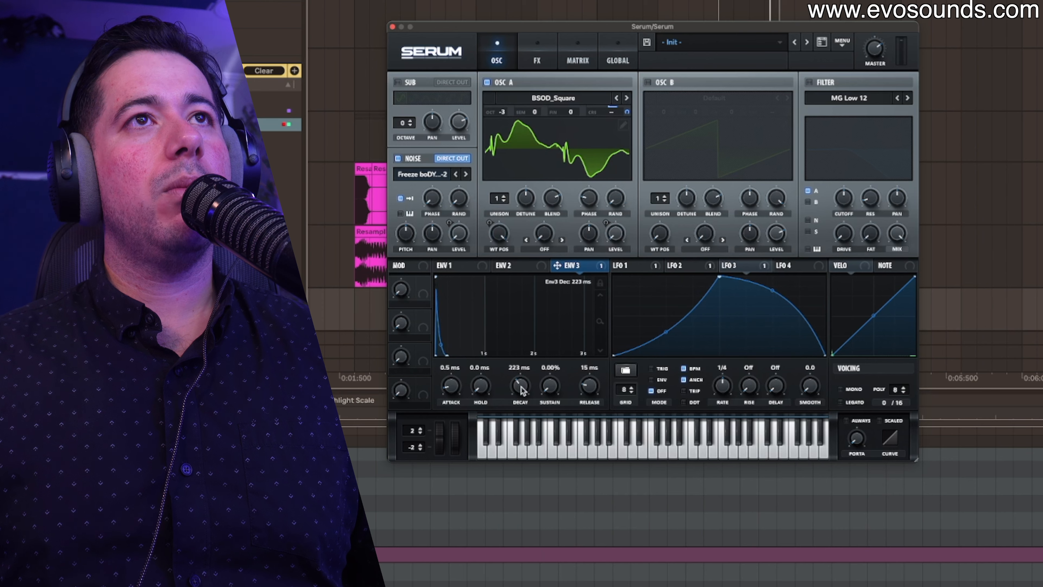
drag(521, 386, 522, 385)
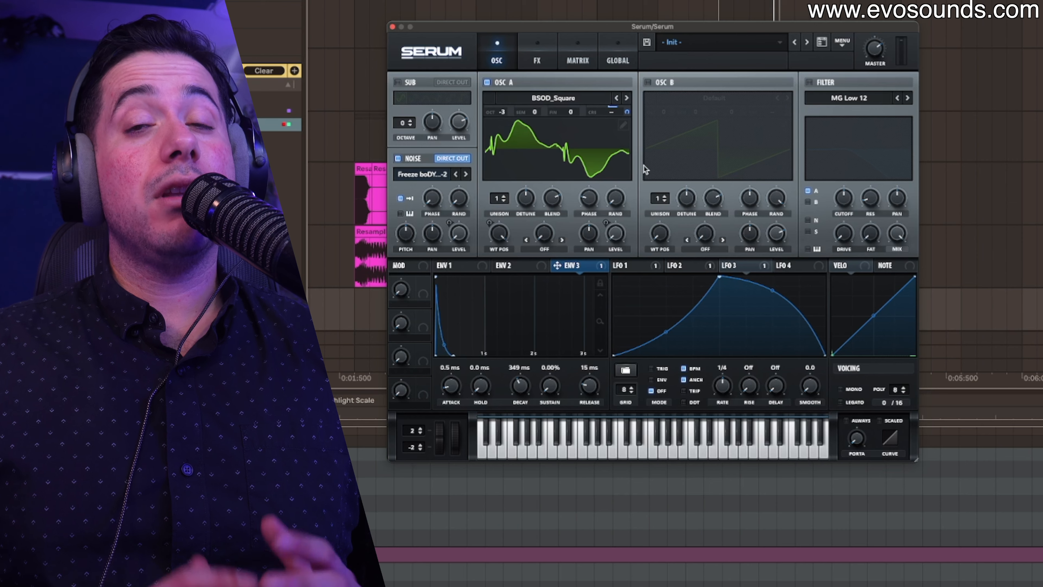
Step: Enable the MG Low 12 filter and add Zero-Square distortion with its drive at about 38%
click(829, 84)
mouse_move(845, 198)
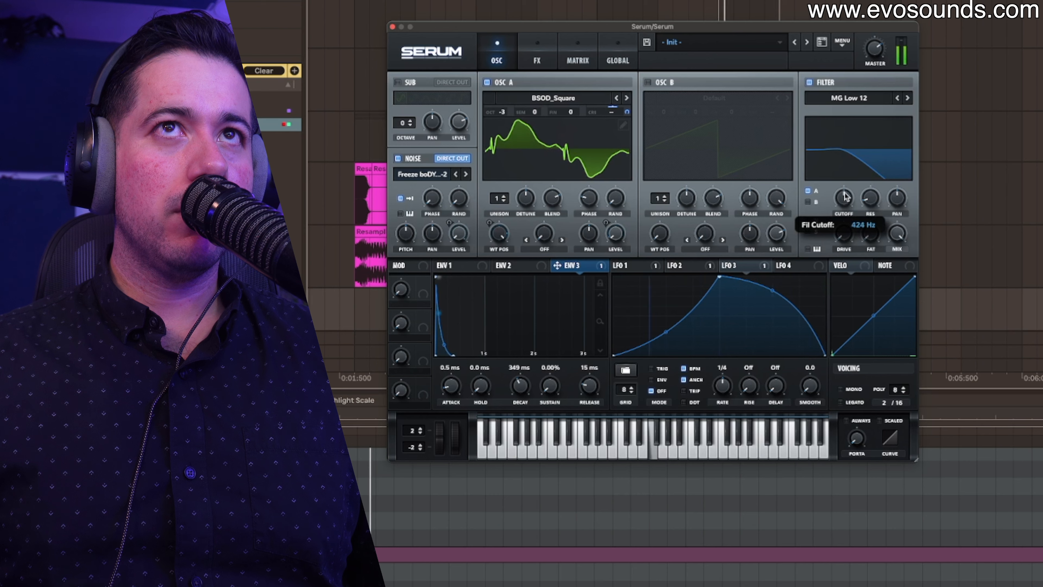
click(537, 60)
click(403, 103)
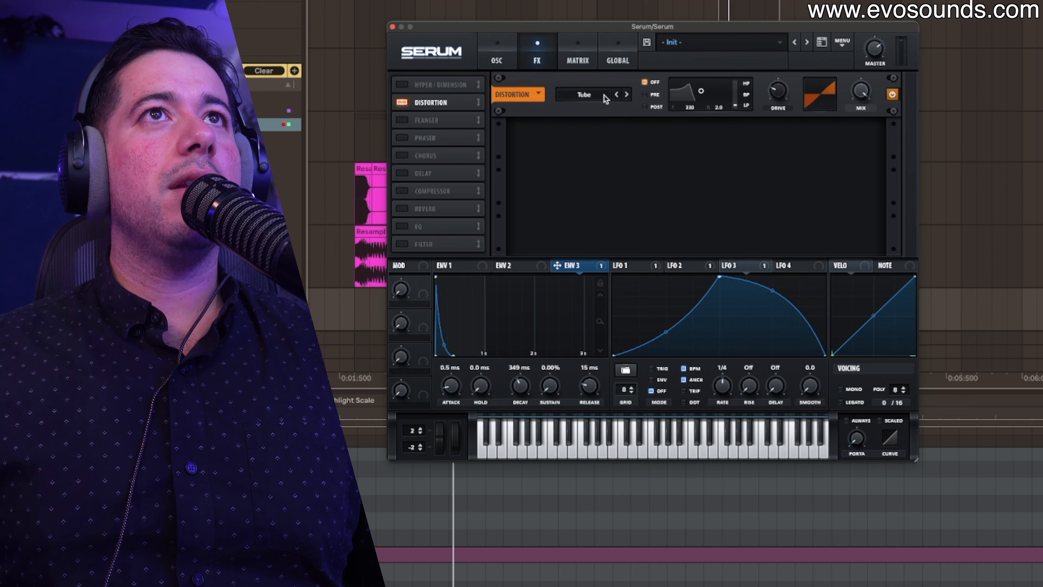
click(600, 202)
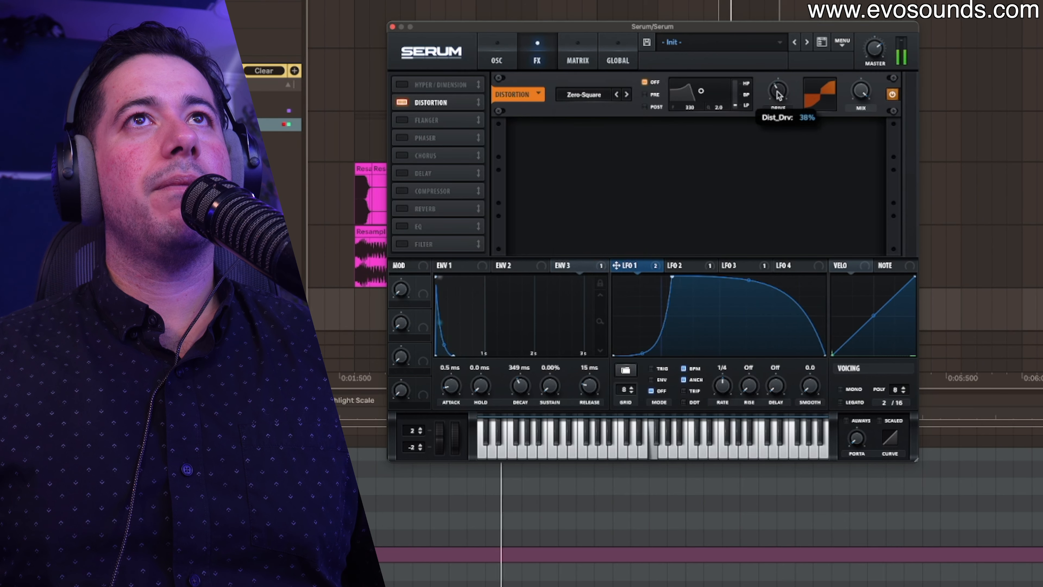
drag(777, 93, 764, 124)
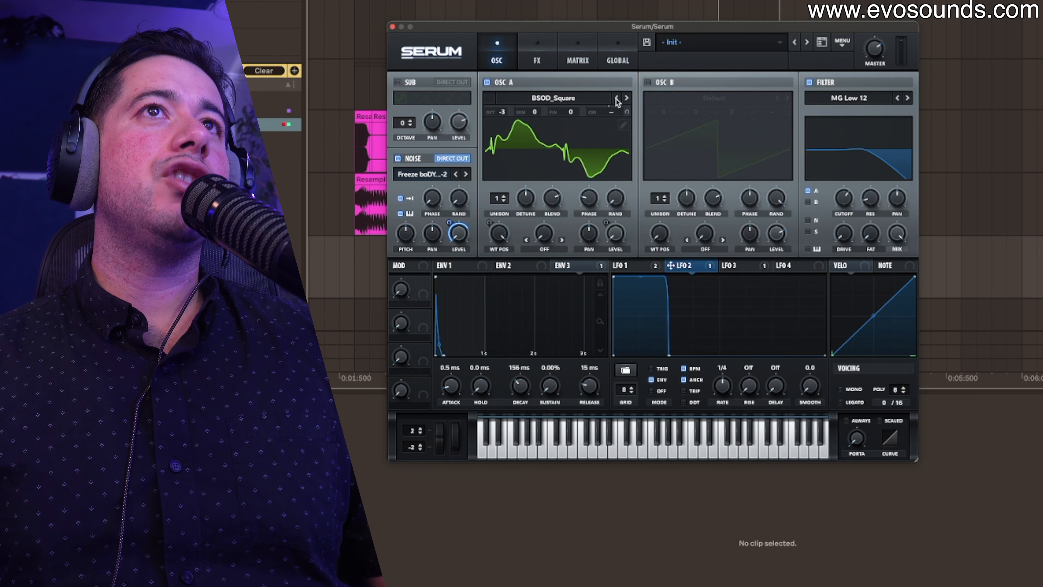
Step: Turn off the filter and load the Analog_BD_Sin wavetable from the Analog category into oscillator A
click(616, 99)
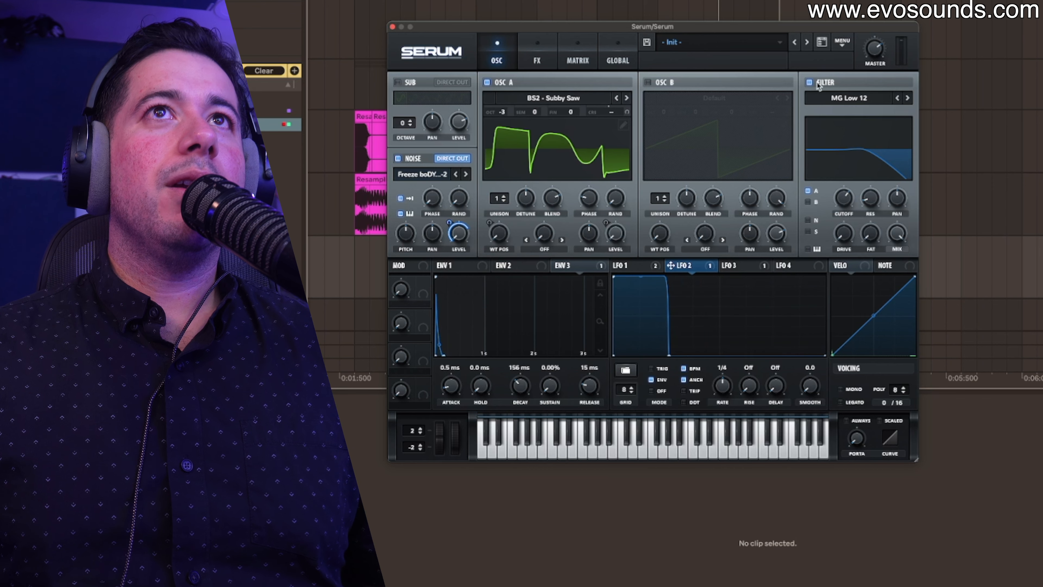
click(809, 82)
click(547, 103)
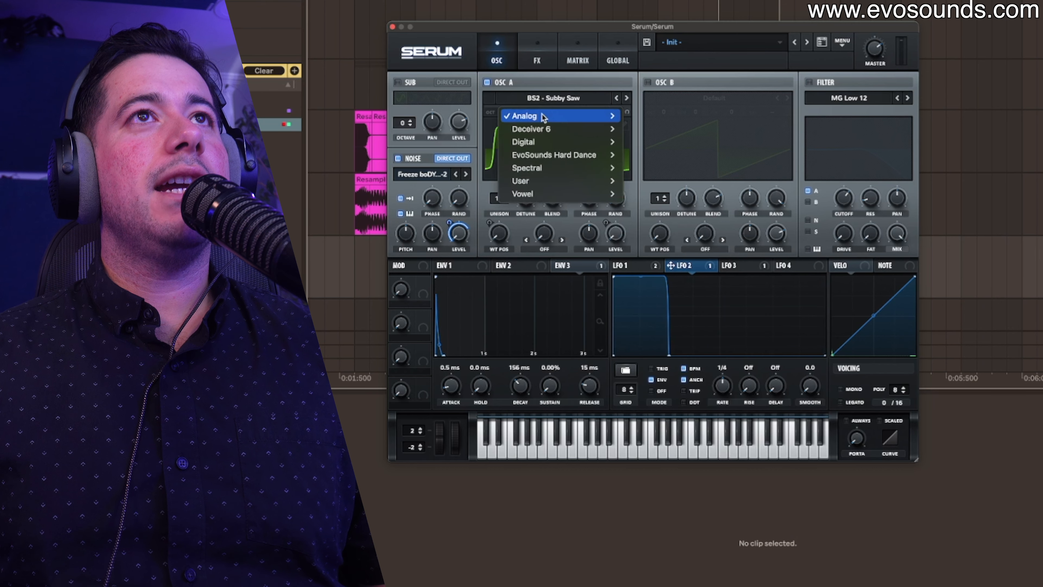
mouse_move(544, 117)
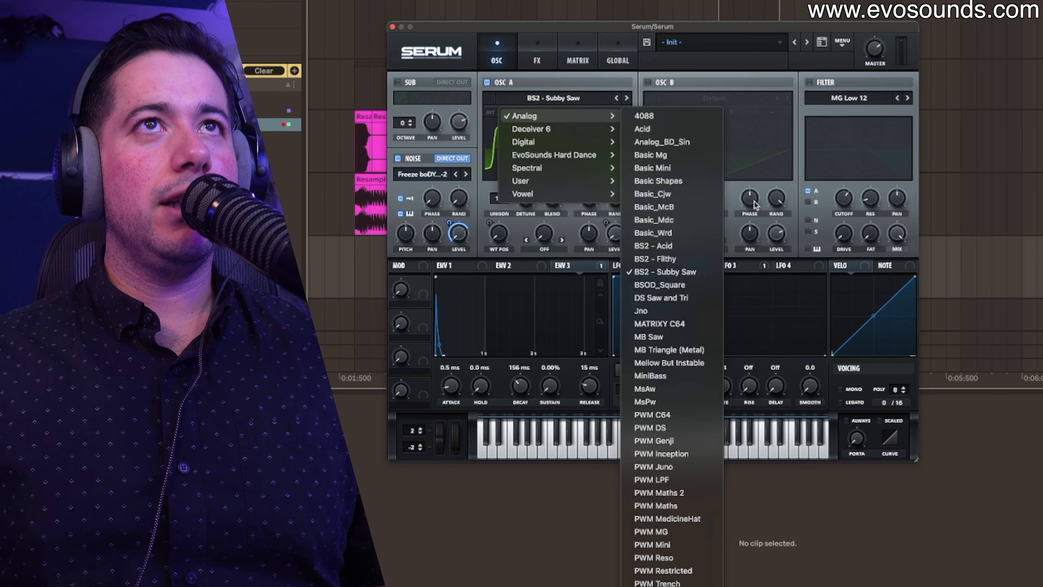
click(673, 142)
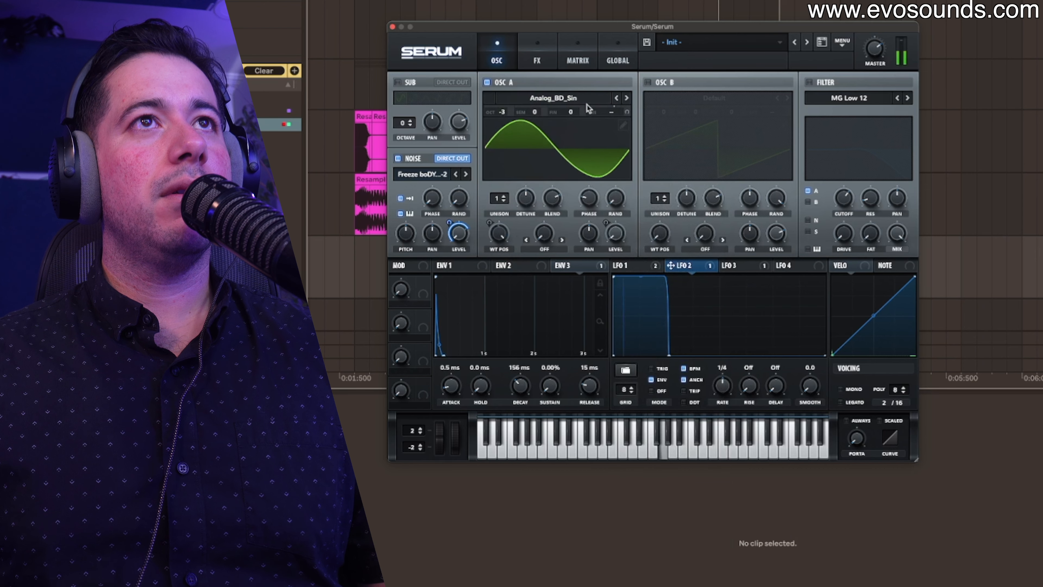
Step: Hold LFO 1 high until a steep drop at the cycle's end, and adjust LFO 3's modulation amount on oscillator A's wavetable position
click(639, 266)
click(730, 270)
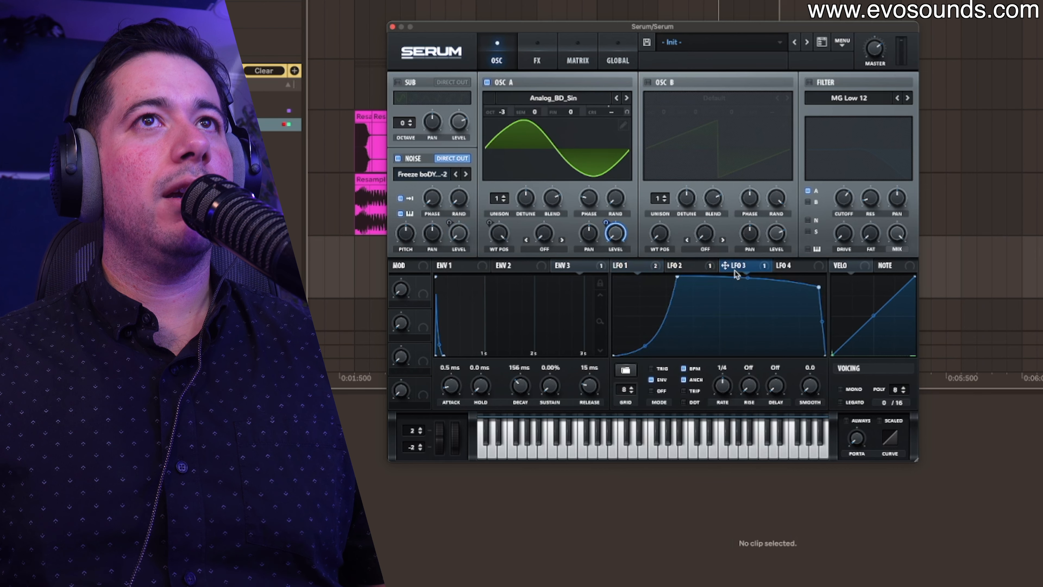
drag(489, 222, 505, 204)
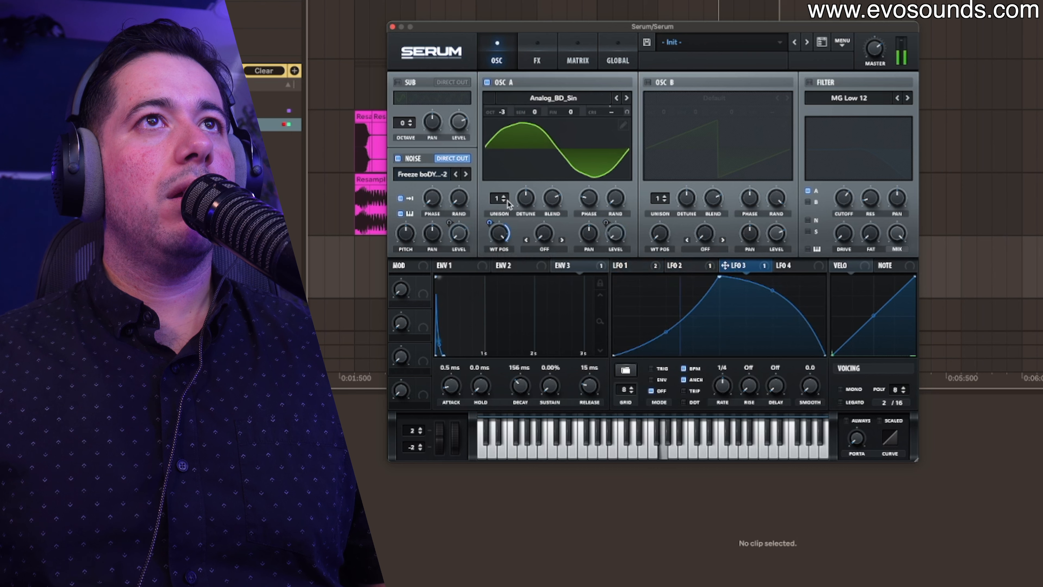
Step: Enable oscillator B and load the Squelchy 2 [SL] wavetable from the Spectral category
click(648, 82)
click(682, 96)
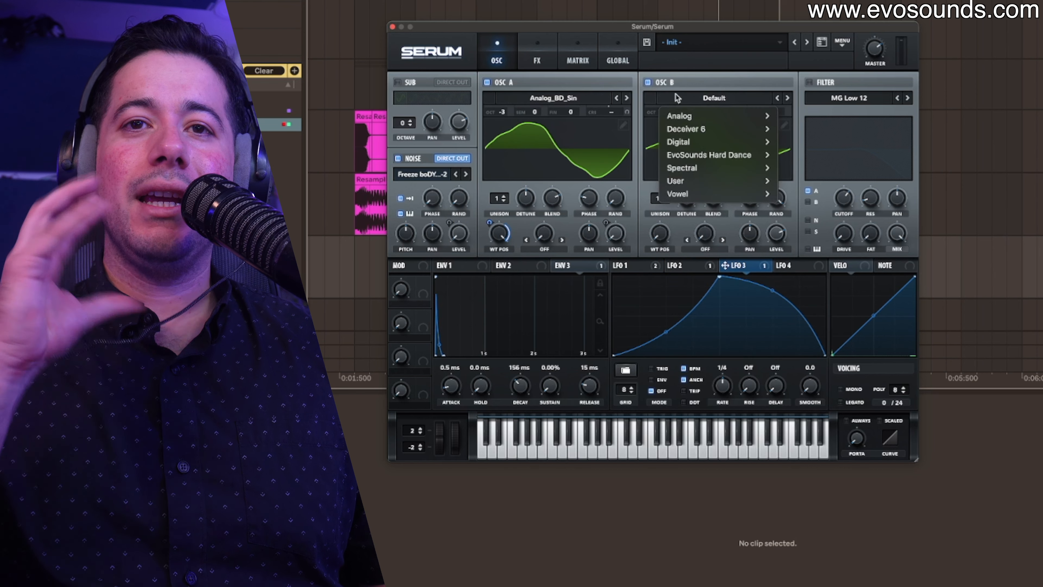
mouse_move(695, 142)
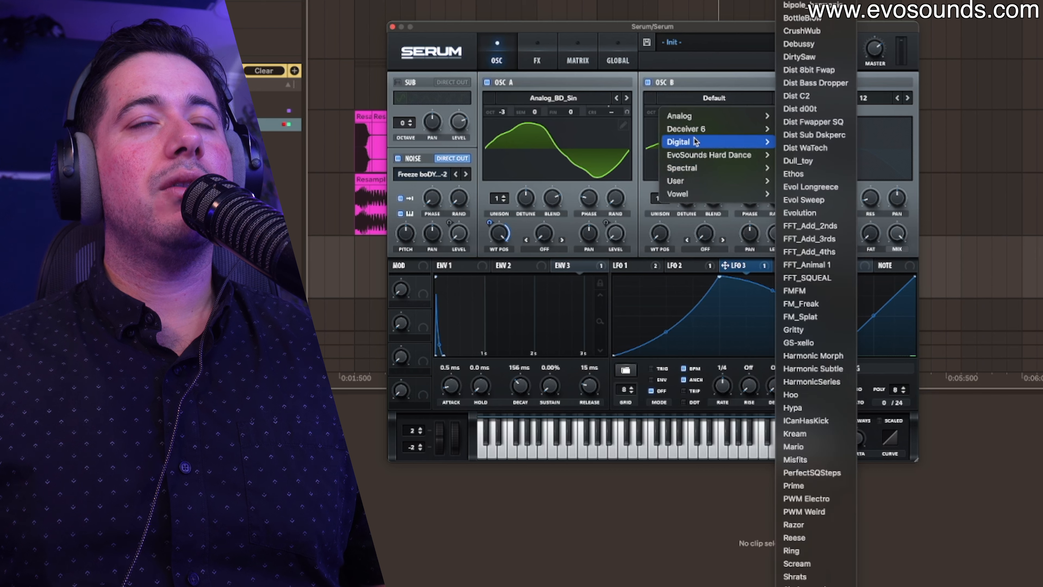
mouse_move(723, 167)
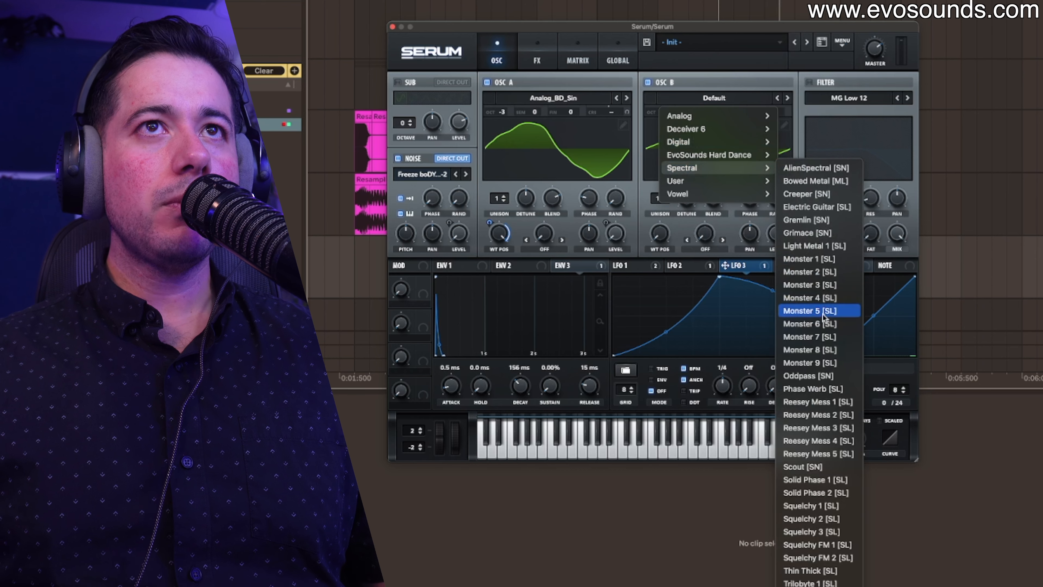
click(811, 518)
Step: Turn the filter back on and set its type to High 18
click(816, 82)
click(840, 98)
mouse_move(838, 116)
click(947, 245)
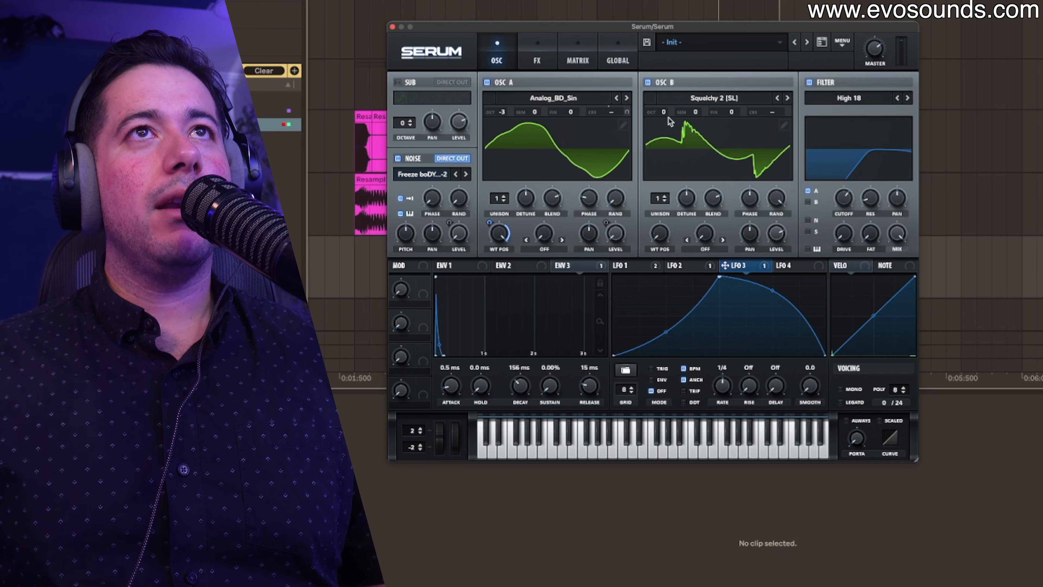
Step: Set oscillator B's octave to -3 and route only oscillator B through the filter with a lower cutoff
drag(668, 118, 661, 149)
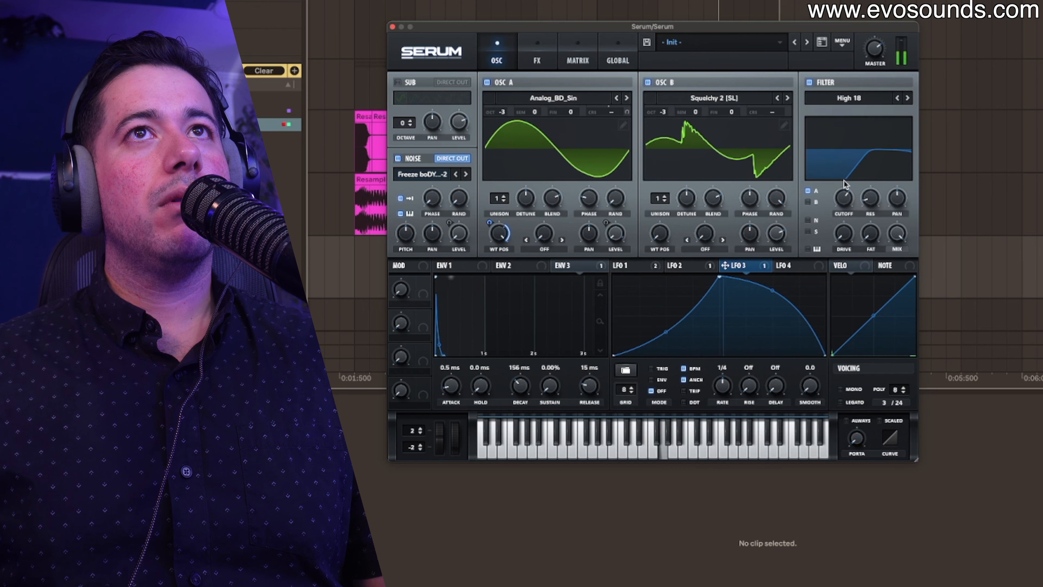
click(808, 191)
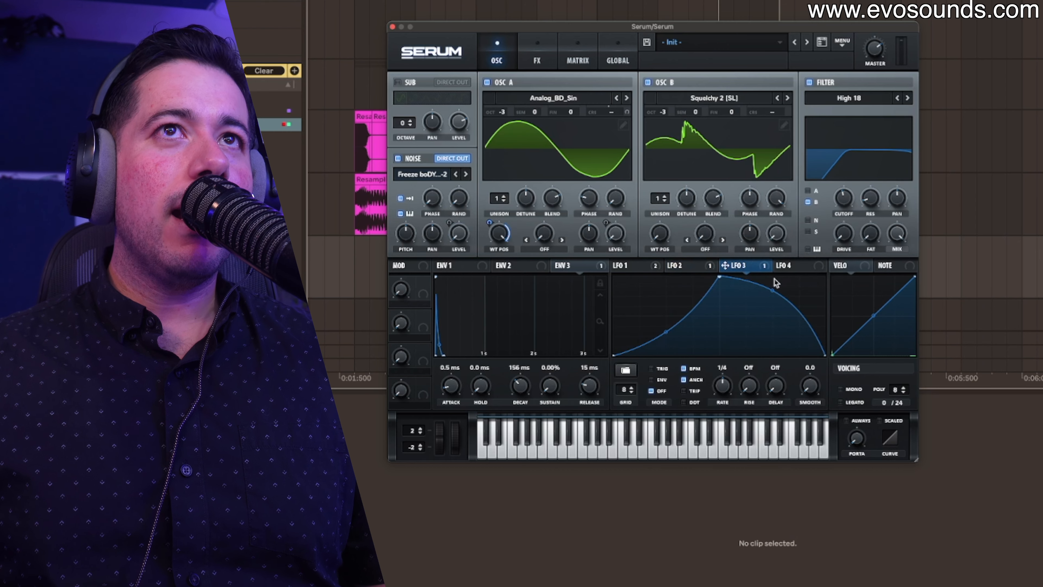
Step: Assign LFO 4 to oscillator B's level in Env mode, shaped with a steep rise at mid-cycle and a rounded fall
click(793, 267)
drag(782, 246, 778, 239)
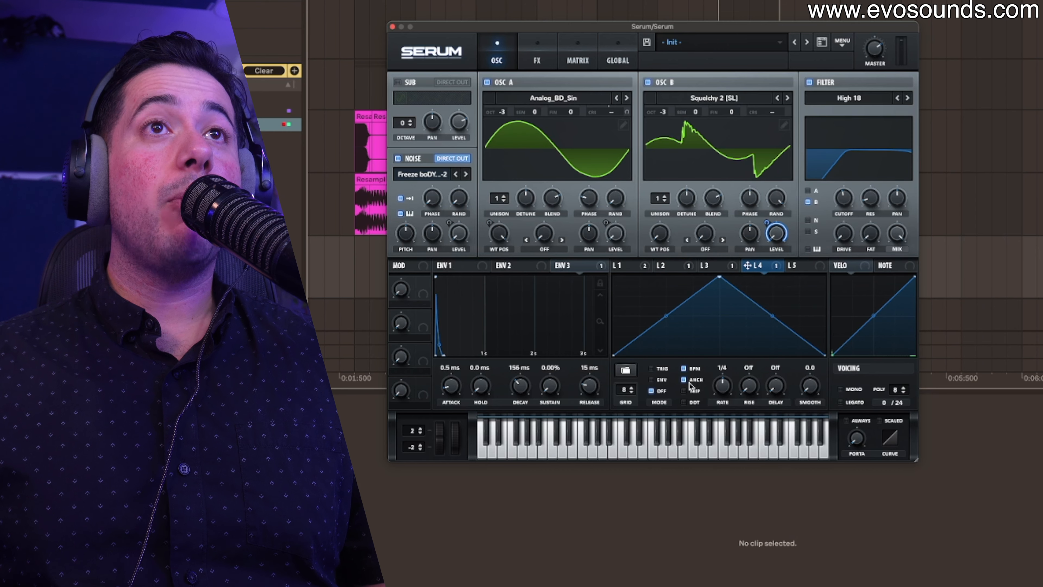
drag(667, 317, 686, 349)
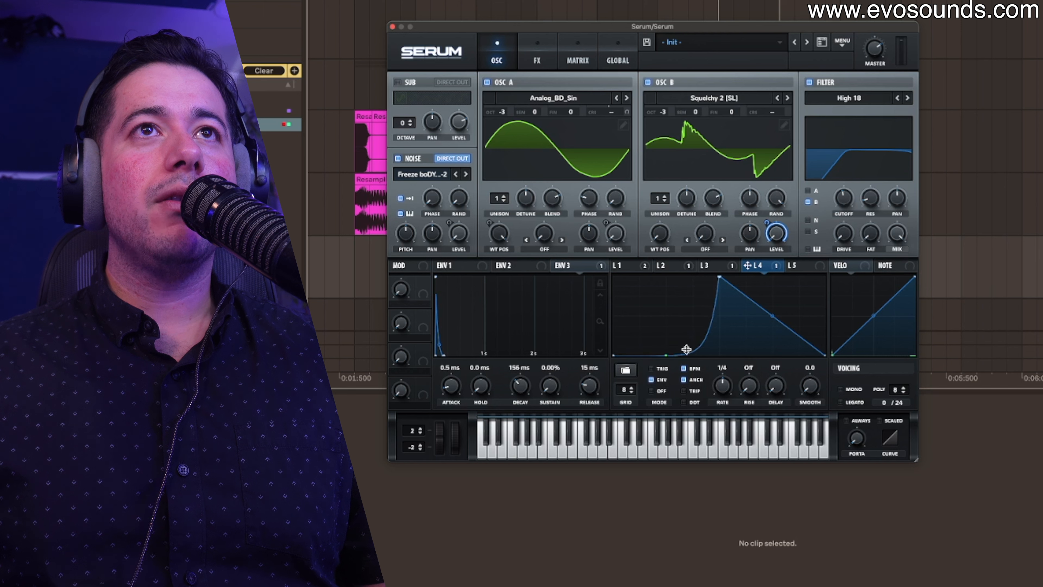
drag(772, 318, 790, 284)
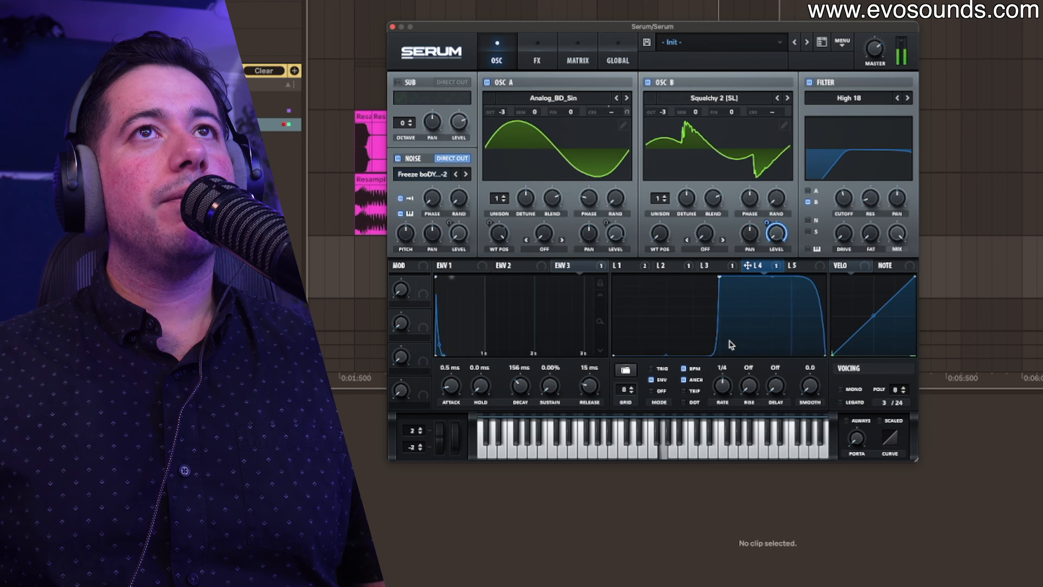
mouse_move(748, 208)
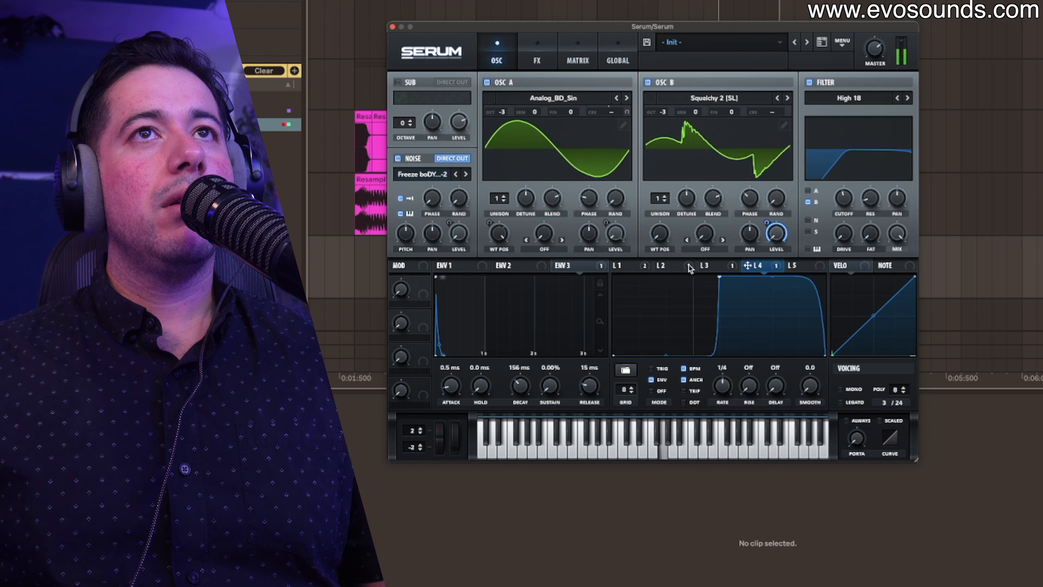
drag(771, 276, 769, 288)
Step: Raise the filter's drive and advance oscillator B's wavetable through Squelchy 3 [SL]
drag(844, 233, 849, 175)
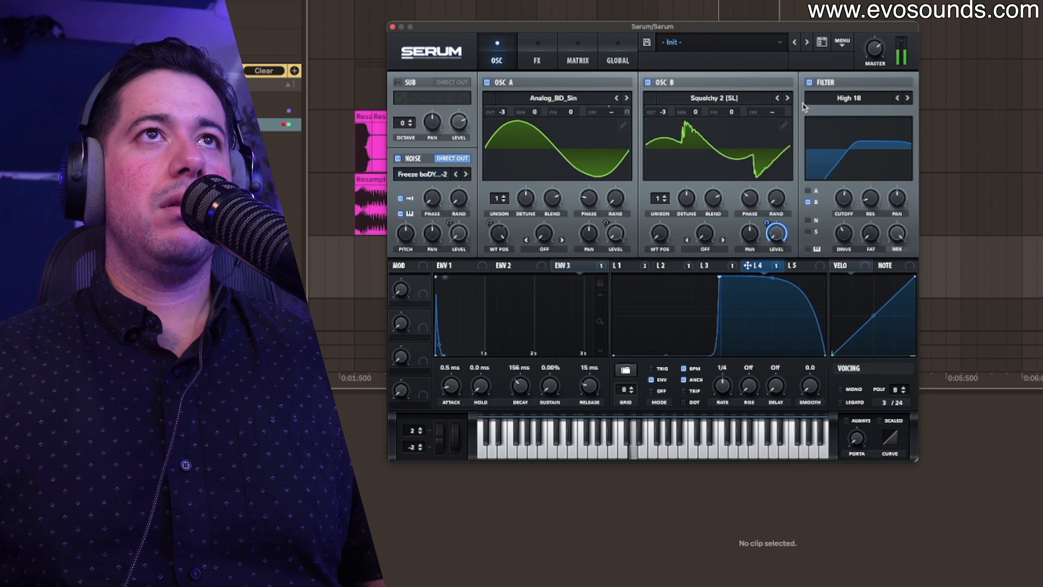
click(787, 99)
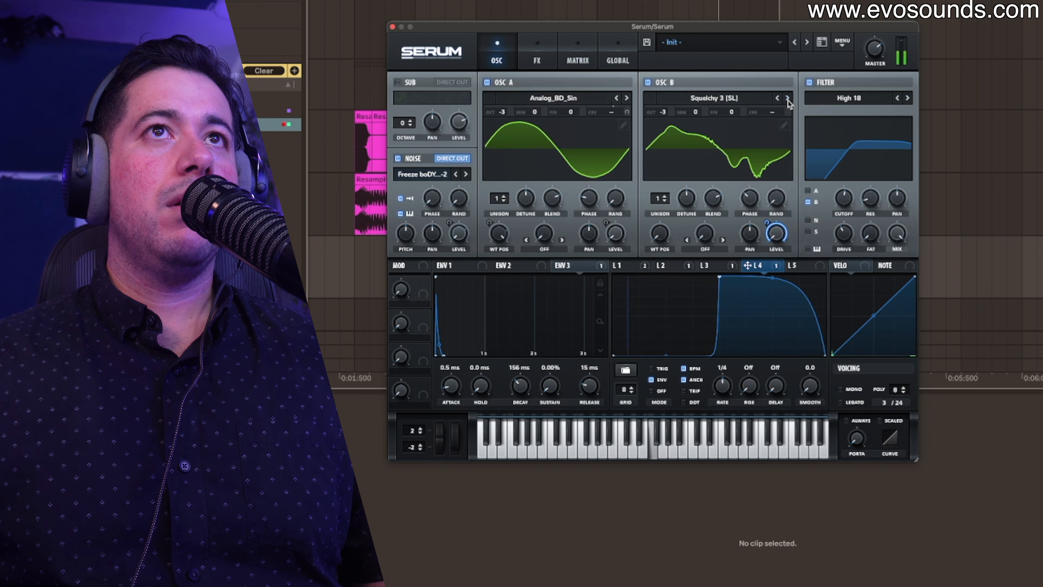
click(787, 99)
Step: Move LFO 4's peak earlier in the cycle and straighten its falling curve
drag(718, 277, 691, 270)
drag(761, 280, 758, 310)
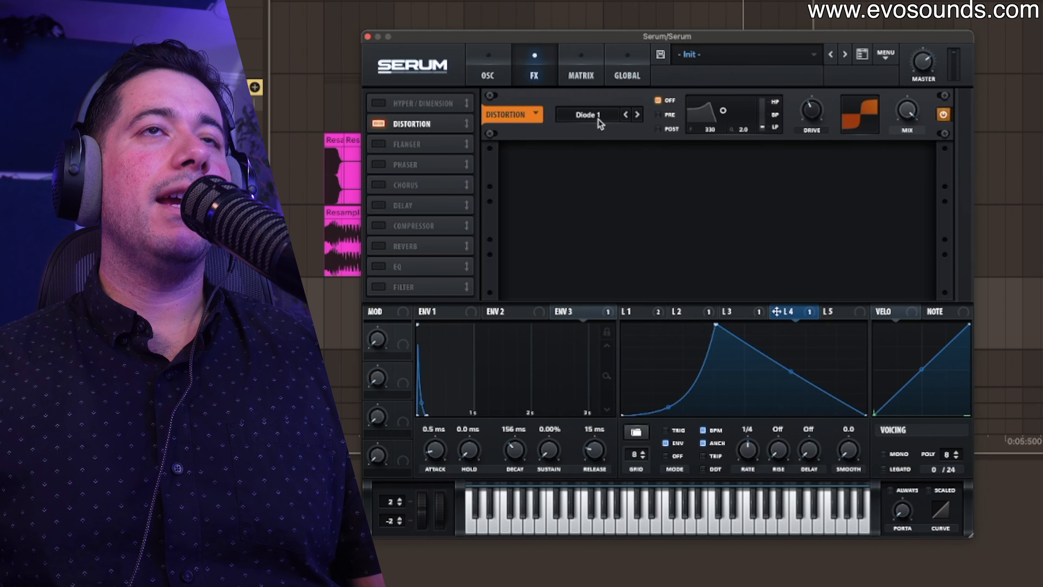
Step: Switch the distortion type to Asym and raise its drive to 88%
click(595, 98)
click(584, 229)
drag(811, 137, 833, 69)
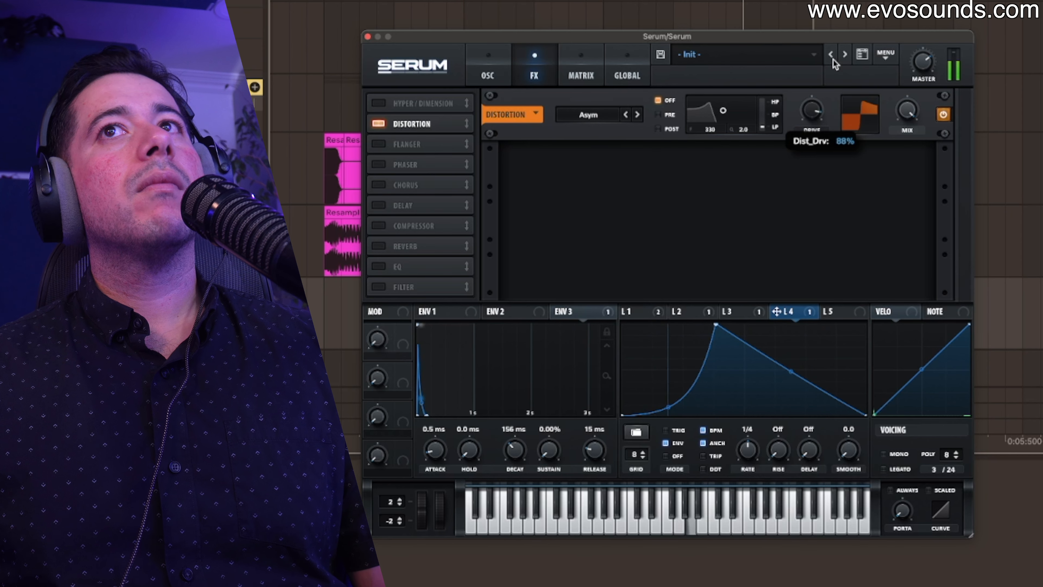
Step: Add a Hall reverb with its low cut at 33%, and enable the EQ effect
drag(831, 56, 832, 53)
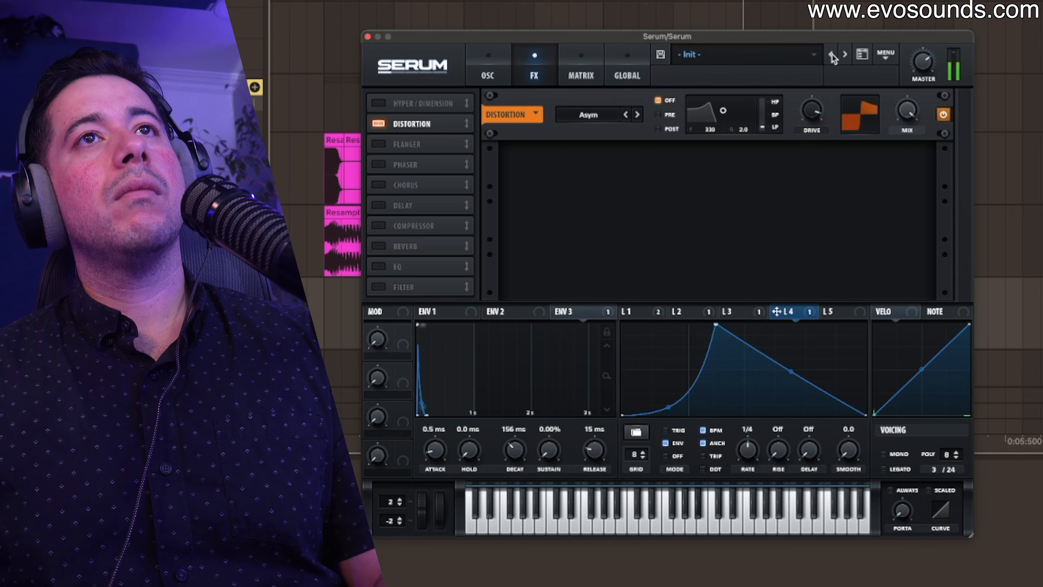
click(378, 246)
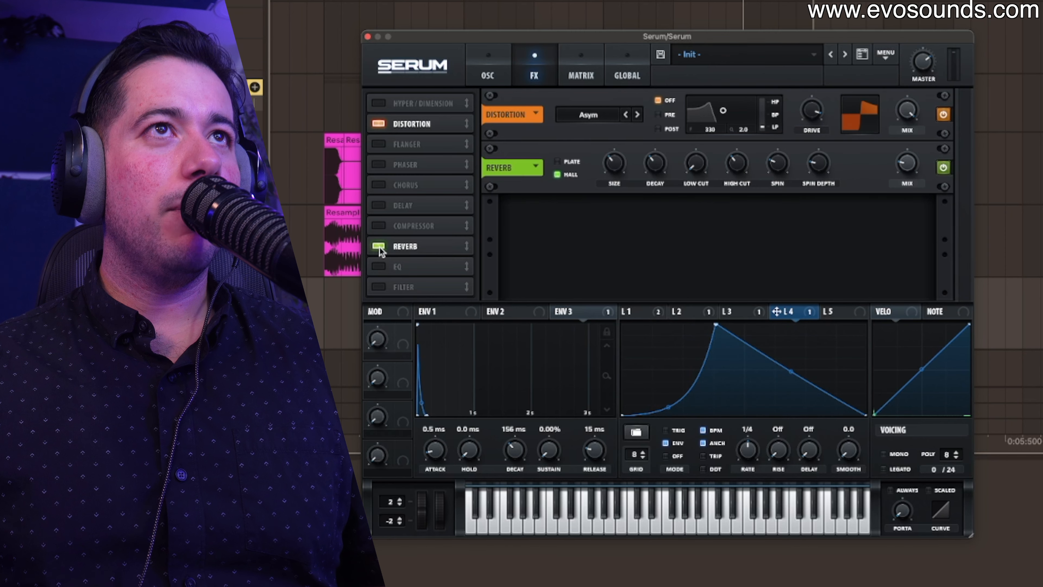
drag(609, 160, 630, 178)
drag(692, 166, 693, 163)
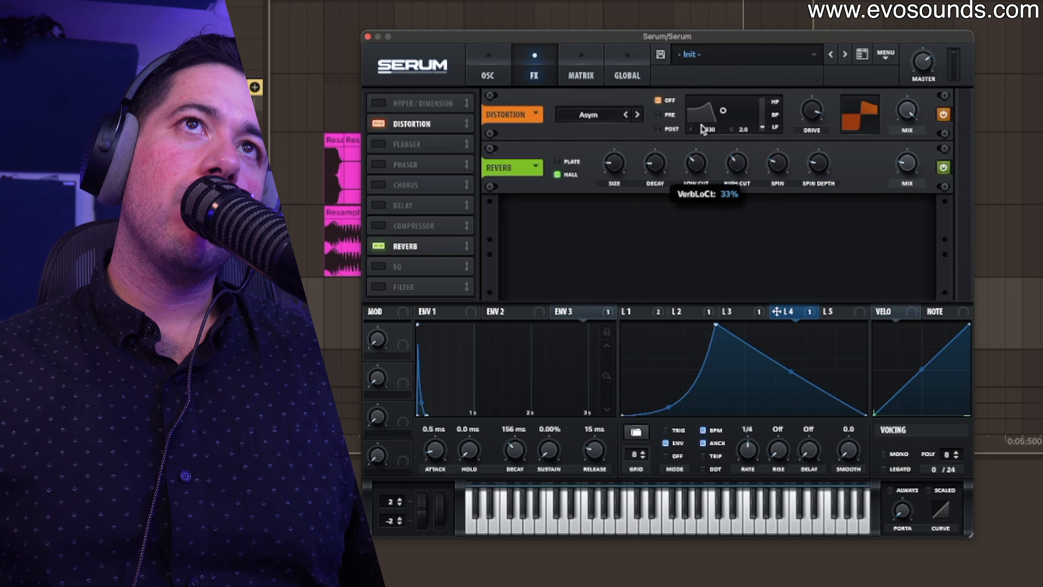
click(378, 267)
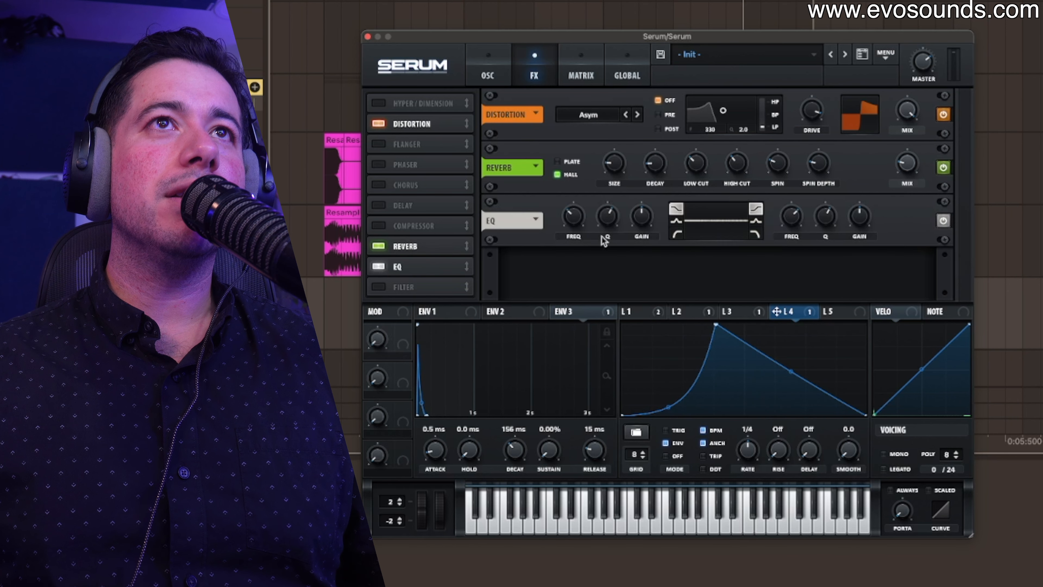
Step: Try the noise oscillator without its Direct Out routing
click(487, 68)
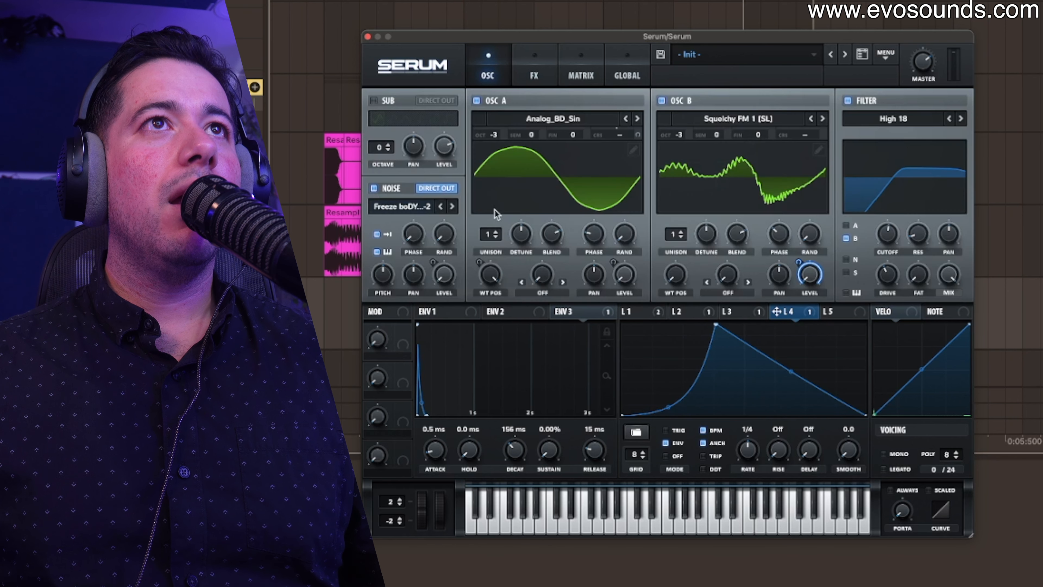
click(436, 191)
mouse_move(382, 271)
mouse_down()
mouse_move(374, 291)
mouse_move(383, 266)
mouse_up()
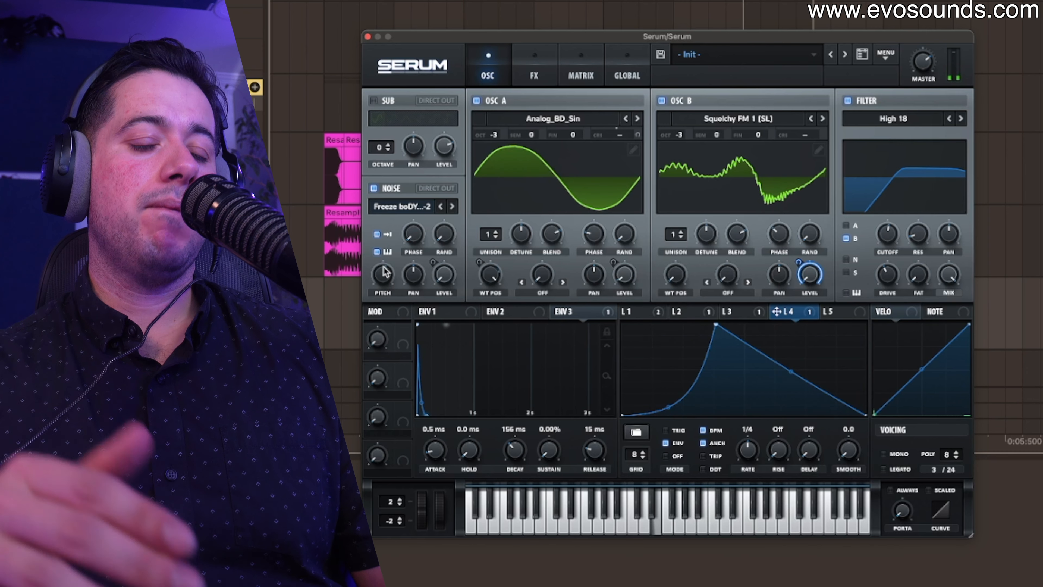
click(435, 188)
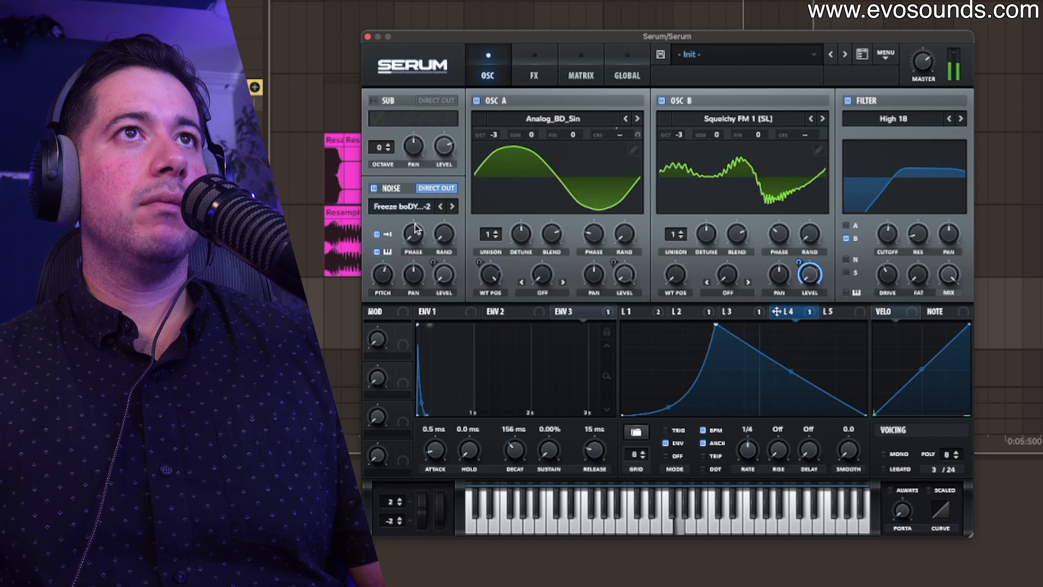
Step: Load the PerfectSQSteps wavetable into oscillator B and raise its octave to -2
click(738, 119)
click(858, 550)
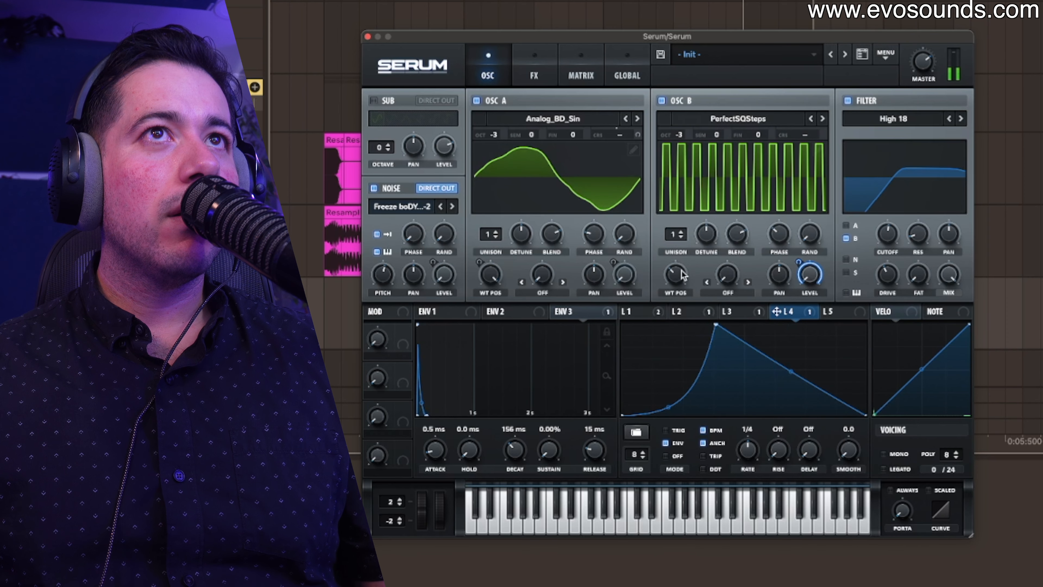
drag(680, 139, 680, 133)
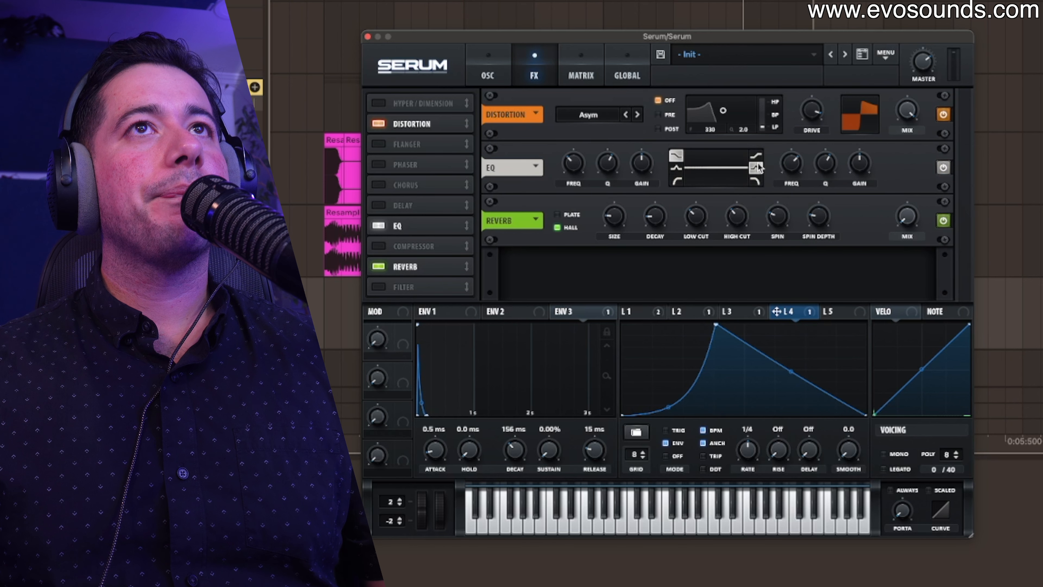
Step: Lower the gain of the EQ's high shelf and assign LFO 3 to modulate that gain
drag(858, 180, 856, 189)
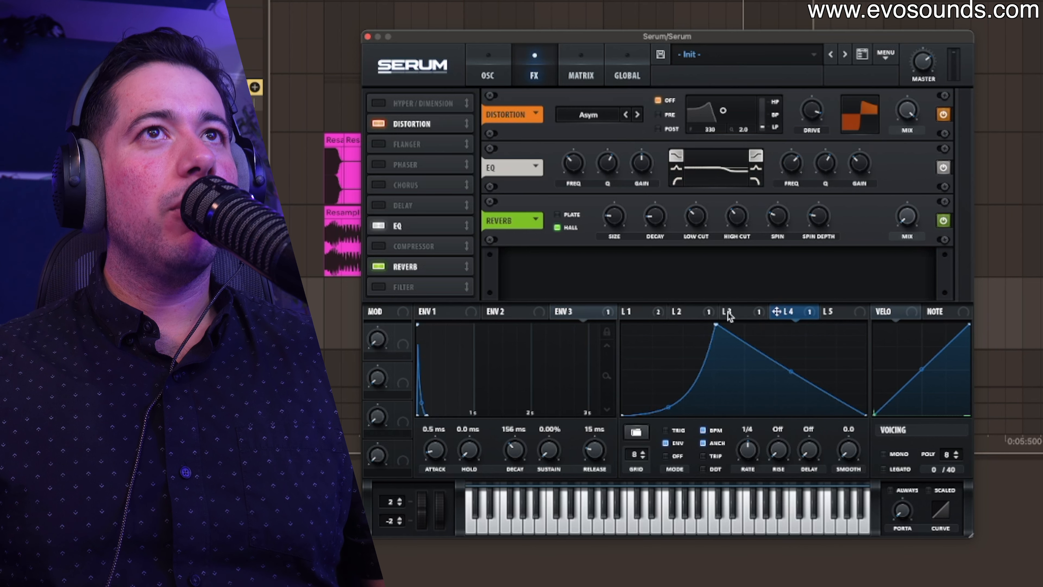
click(702, 314)
click(736, 311)
click(780, 313)
drag(754, 316, 846, 178)
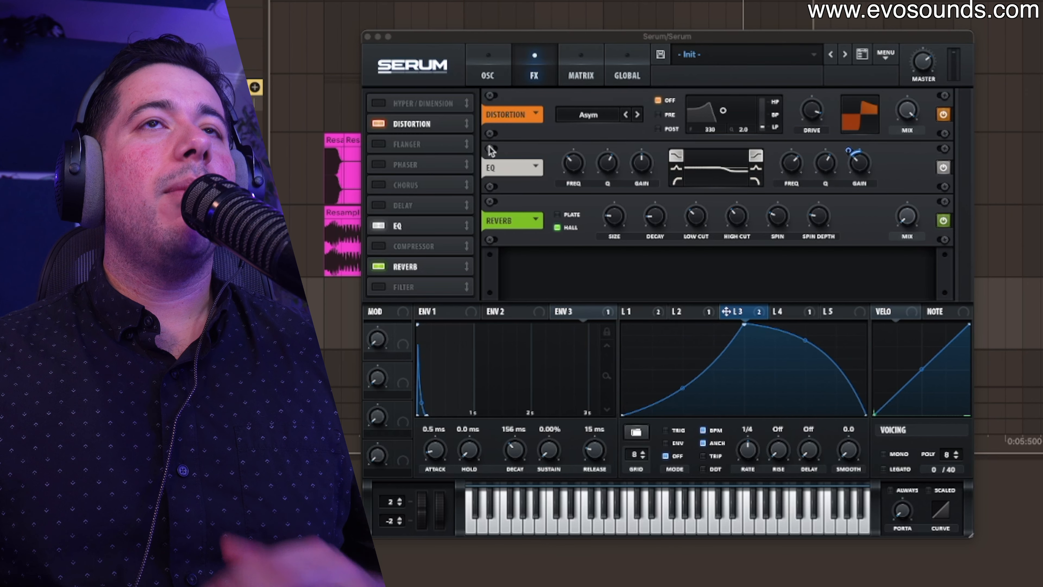
click(496, 76)
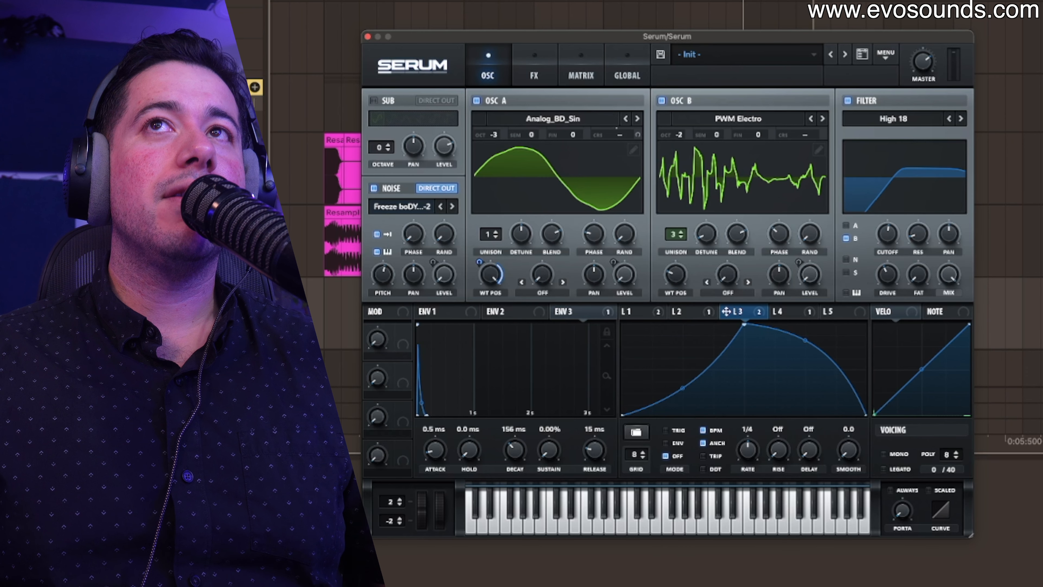
Step: Switch to Ozone 11 and load the Master Bus Soft Clip preset from the Mix Bus category
click(1040, 103)
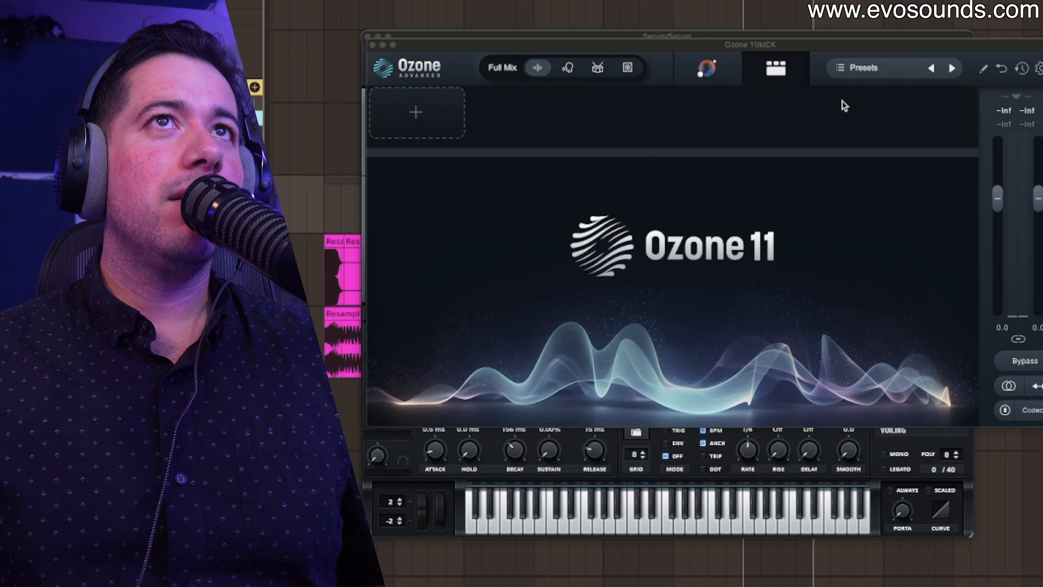
click(725, 76)
click(783, 72)
click(870, 75)
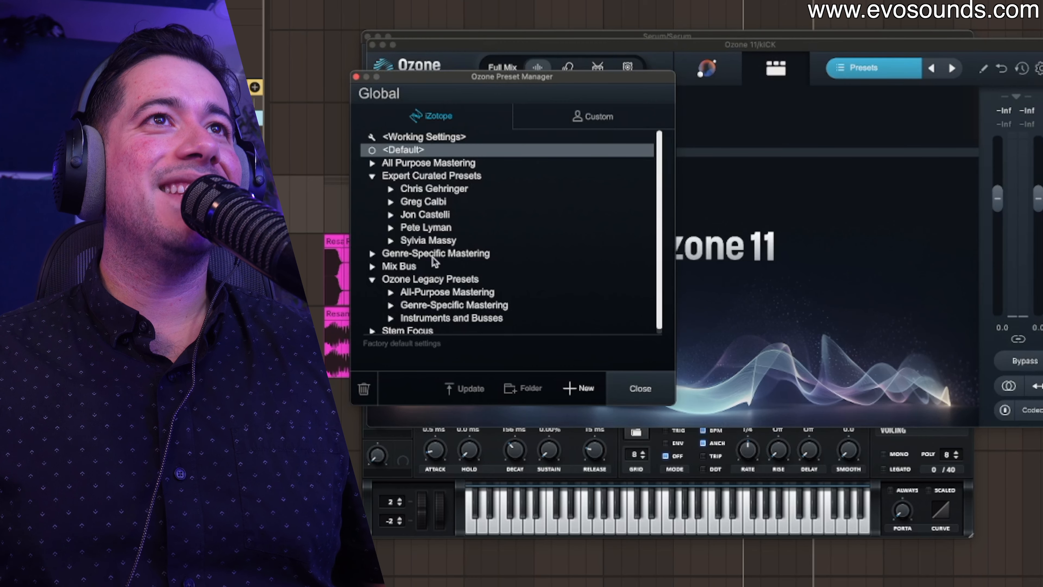
click(372, 266)
scroll(414, 273, down, 2)
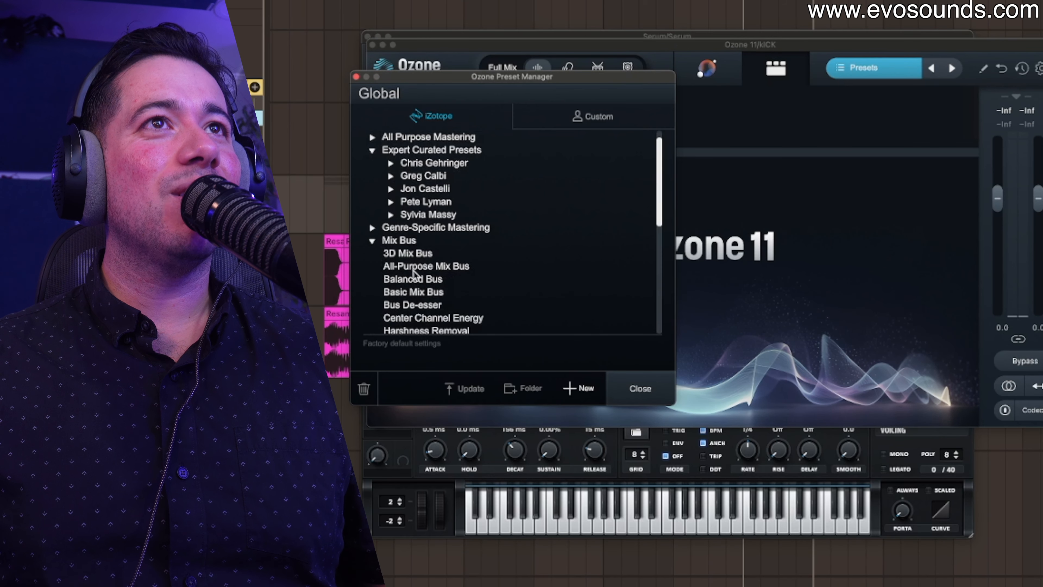
scroll(415, 287, down, 2)
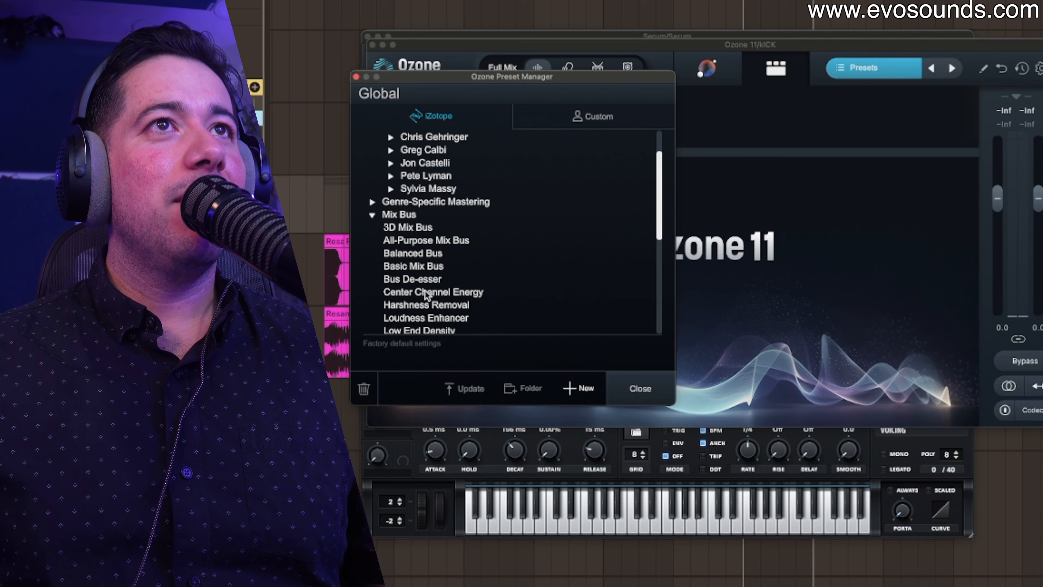
scroll(421, 303, down, 1)
click(421, 304)
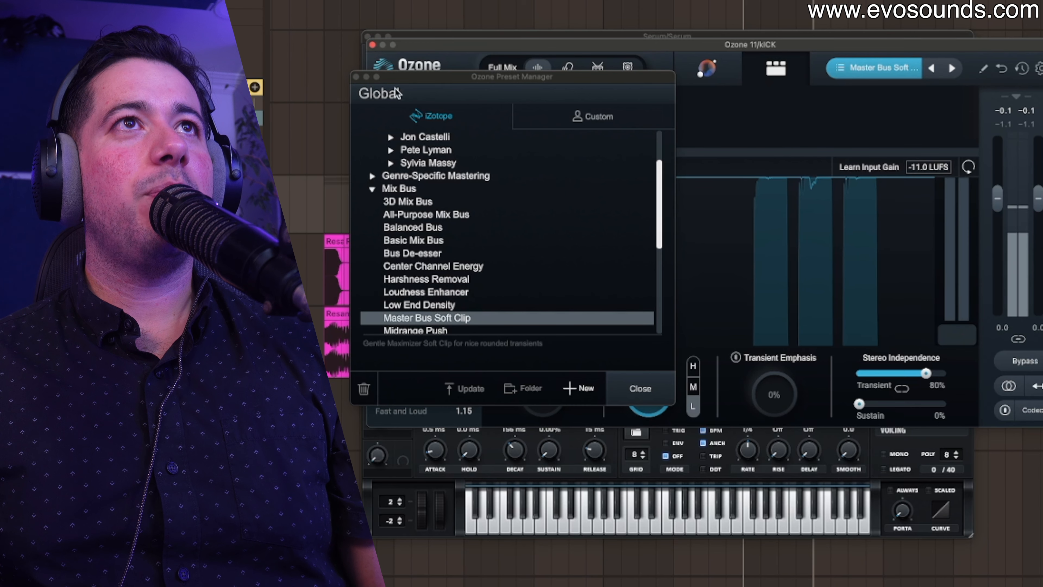
click(356, 77)
drag(424, 239, 426, 224)
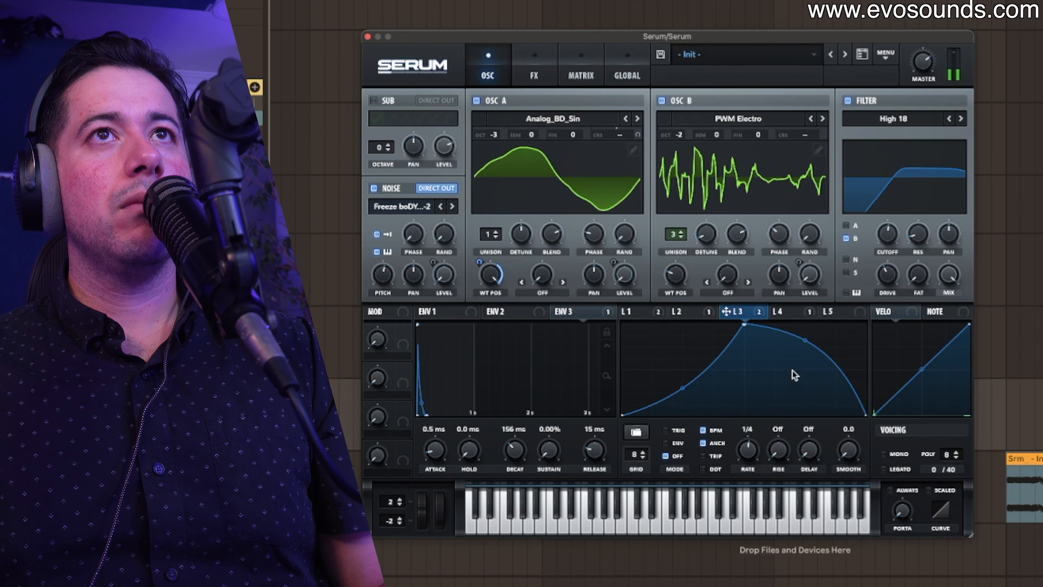
Step: Reduce oscillator B's unison to 1 voice and advance its wavetable past PWM Weird
drag(682, 236, 668, 284)
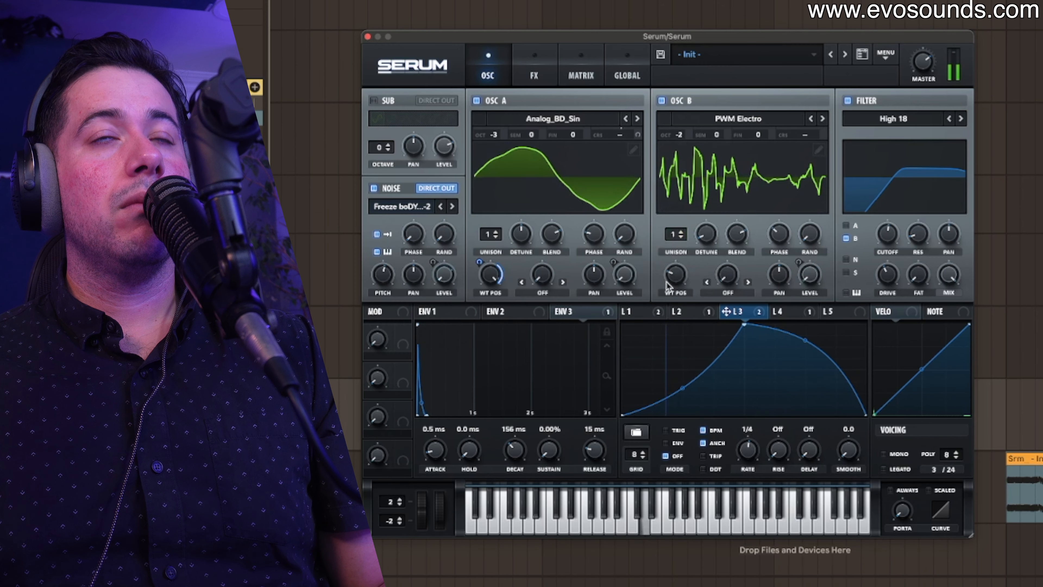
click(822, 118)
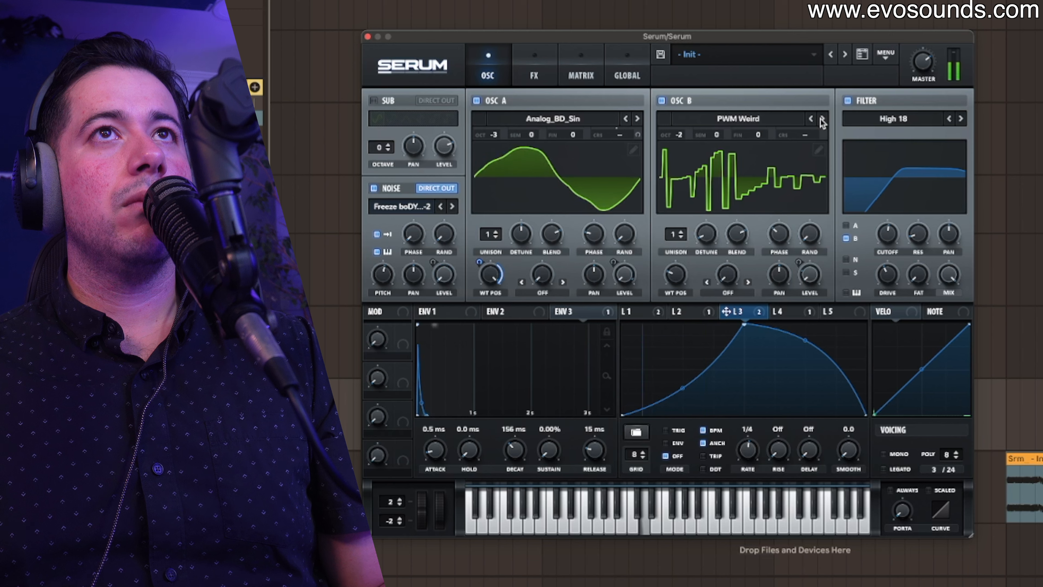
click(821, 118)
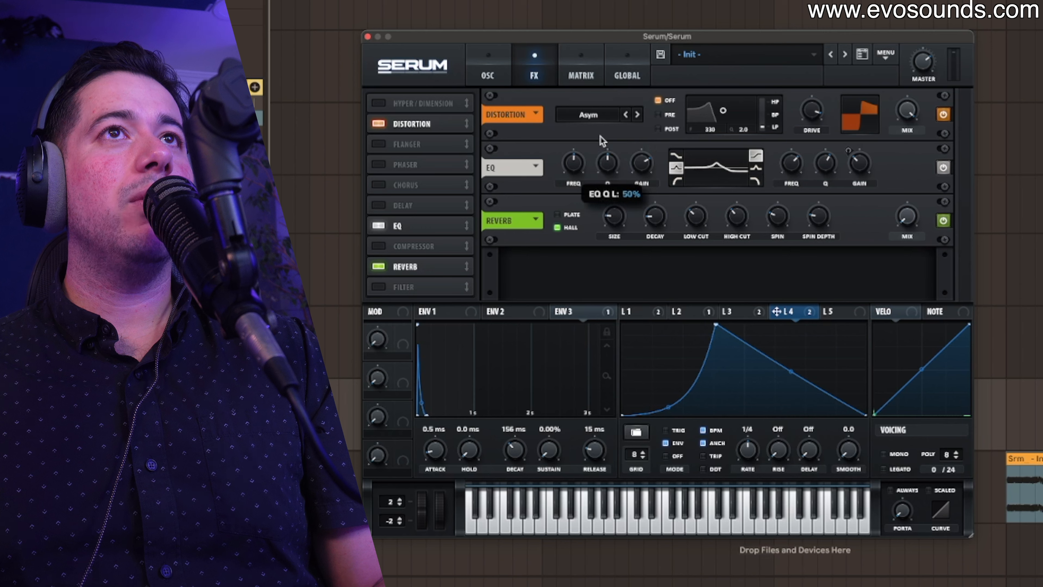
Step: Assign LFO 4 to the frequency of the EQ's low band with a small modulation amount
click(695, 316)
click(754, 313)
click(837, 315)
click(805, 316)
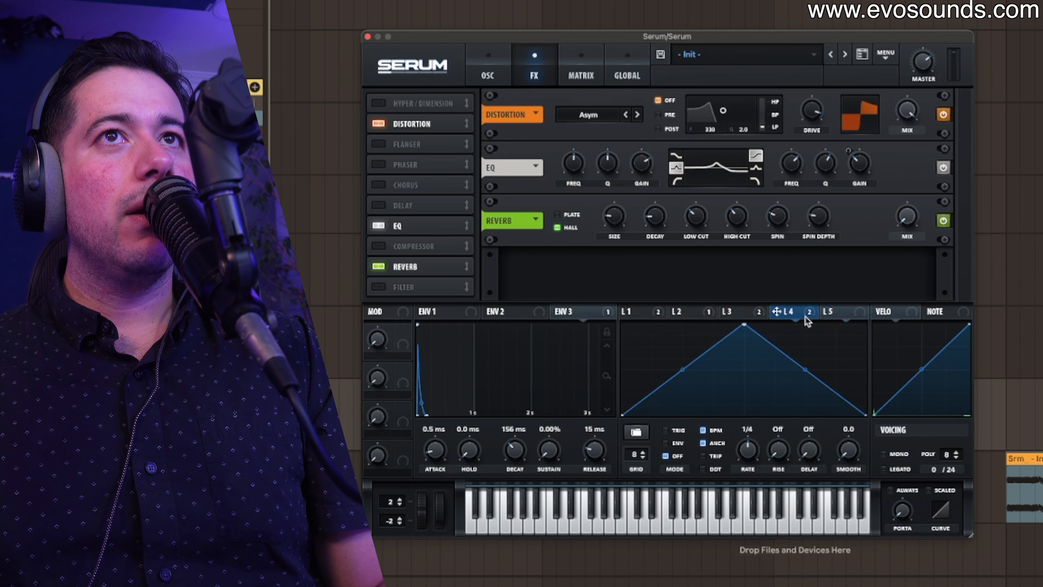
drag(560, 148, 557, 202)
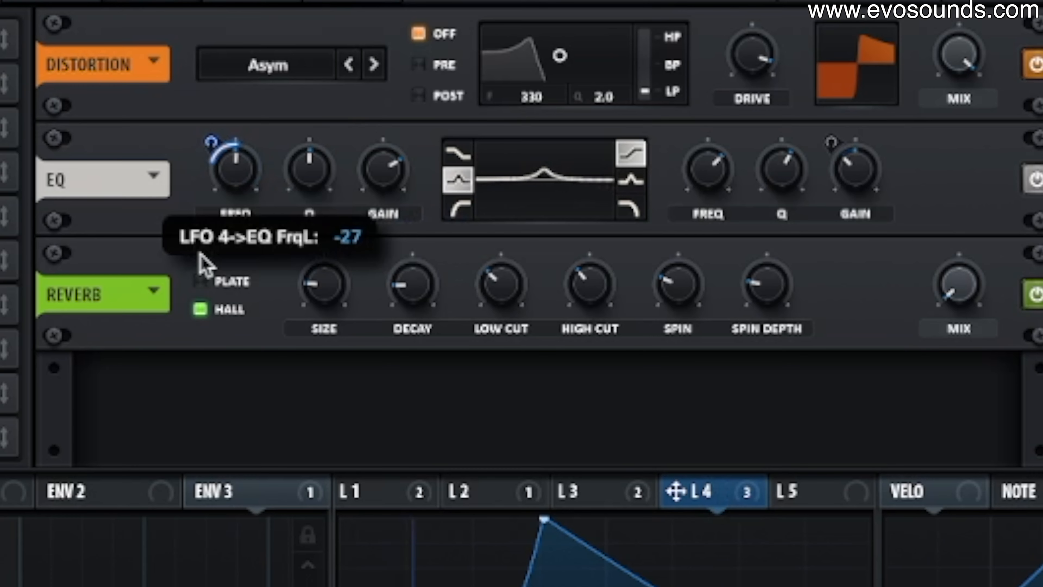
drag(210, 230, 213, 224)
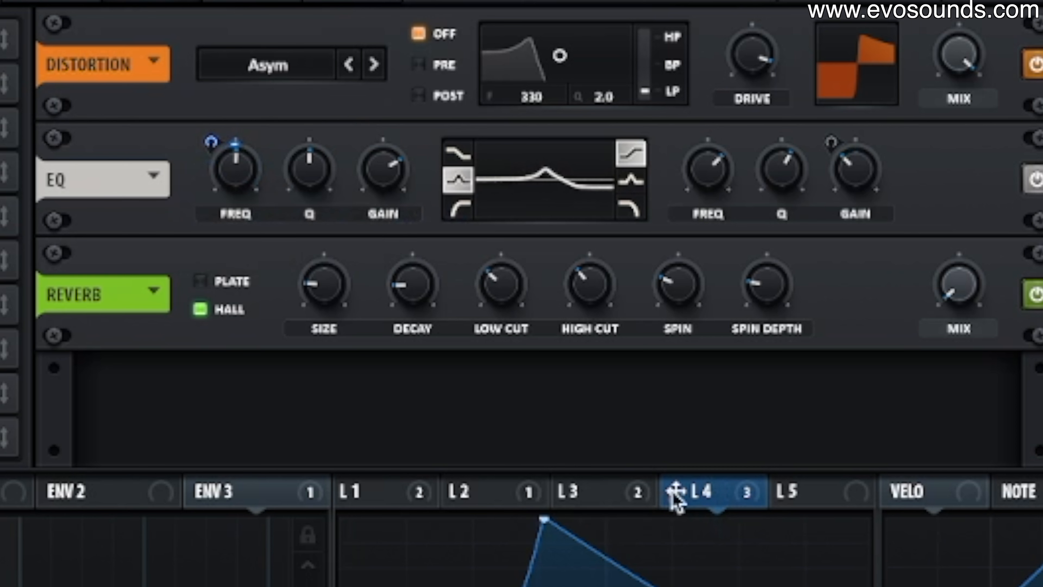
Step: Assign LFO 4 to the gain of the EQ's low band and adjust its modulation amount
drag(365, 153, 353, 191)
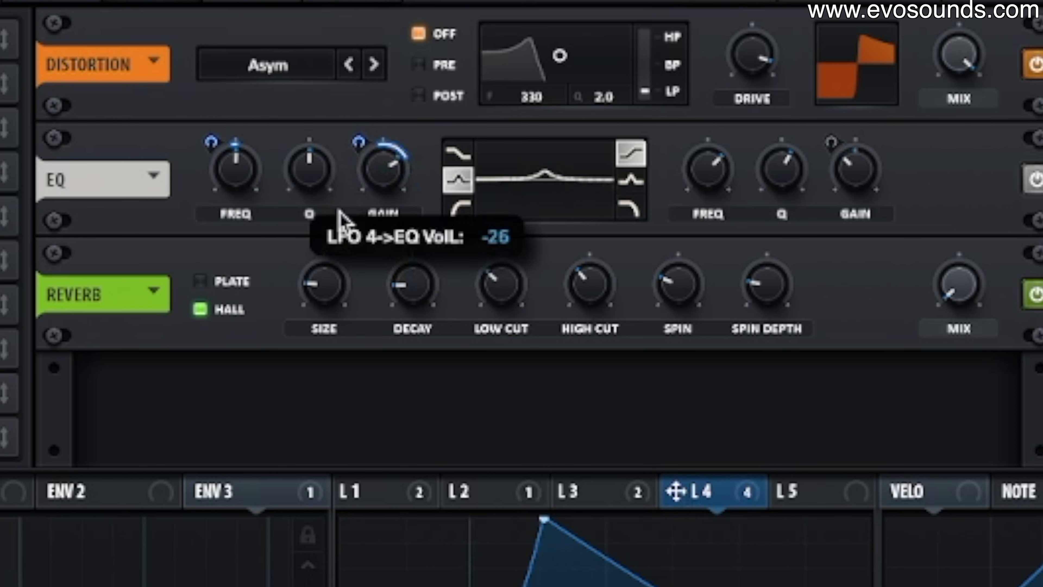
drag(330, 251, 326, 245)
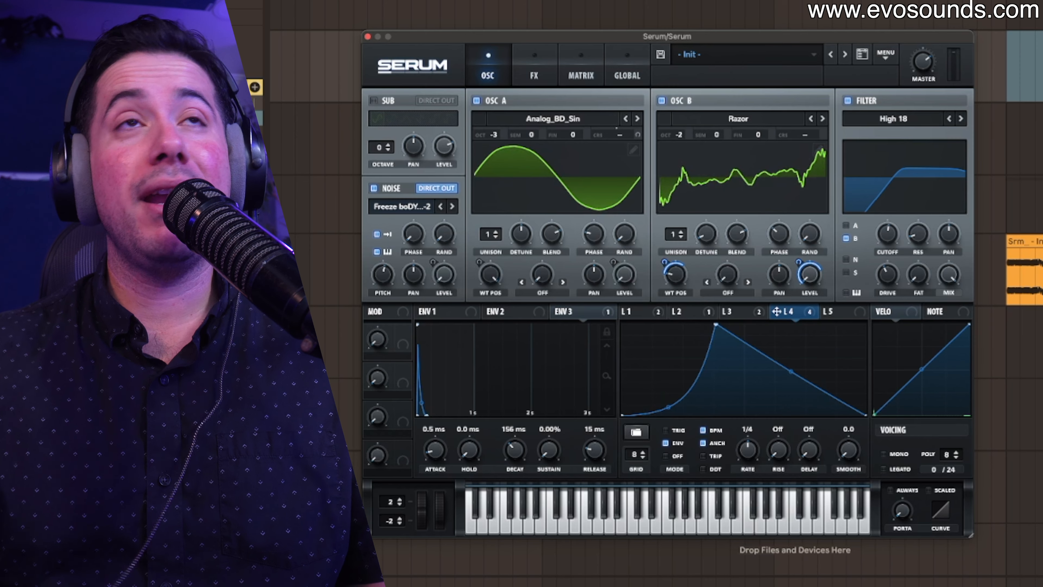
click(534, 76)
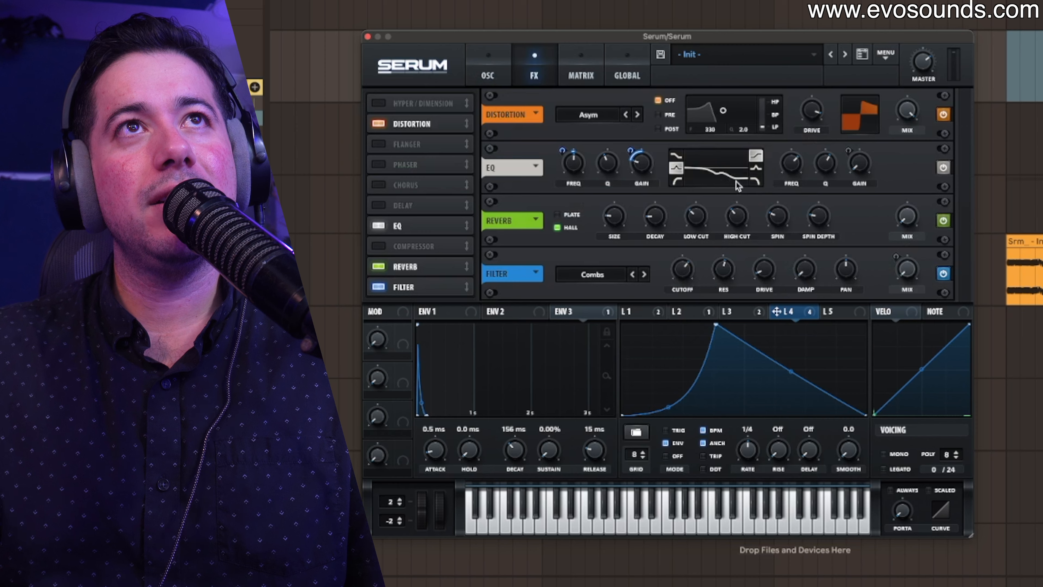